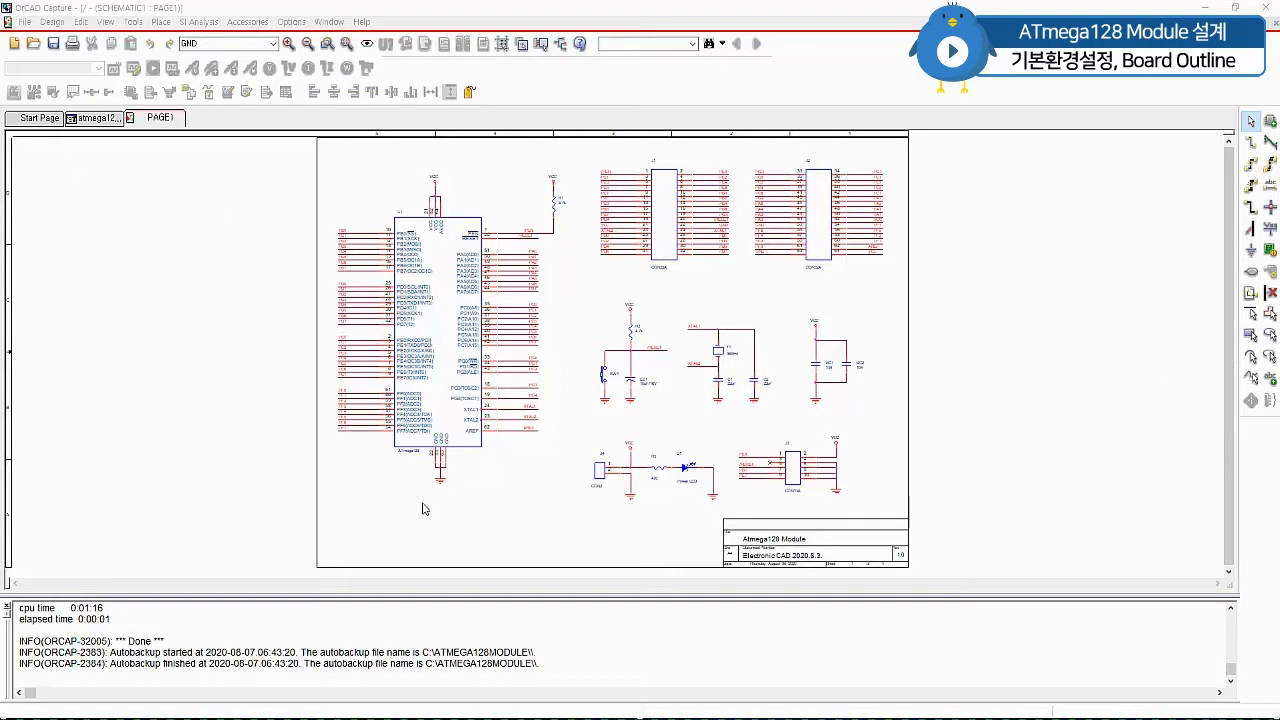
Create the PCB Editor netlist with output board allegro\ATMEGA128MODULE.brd, saving the design and opening the board in OrCAD PCB Designer Professional w/PSpice.
{"action": "left_click", "coordinate": [94, 118]}
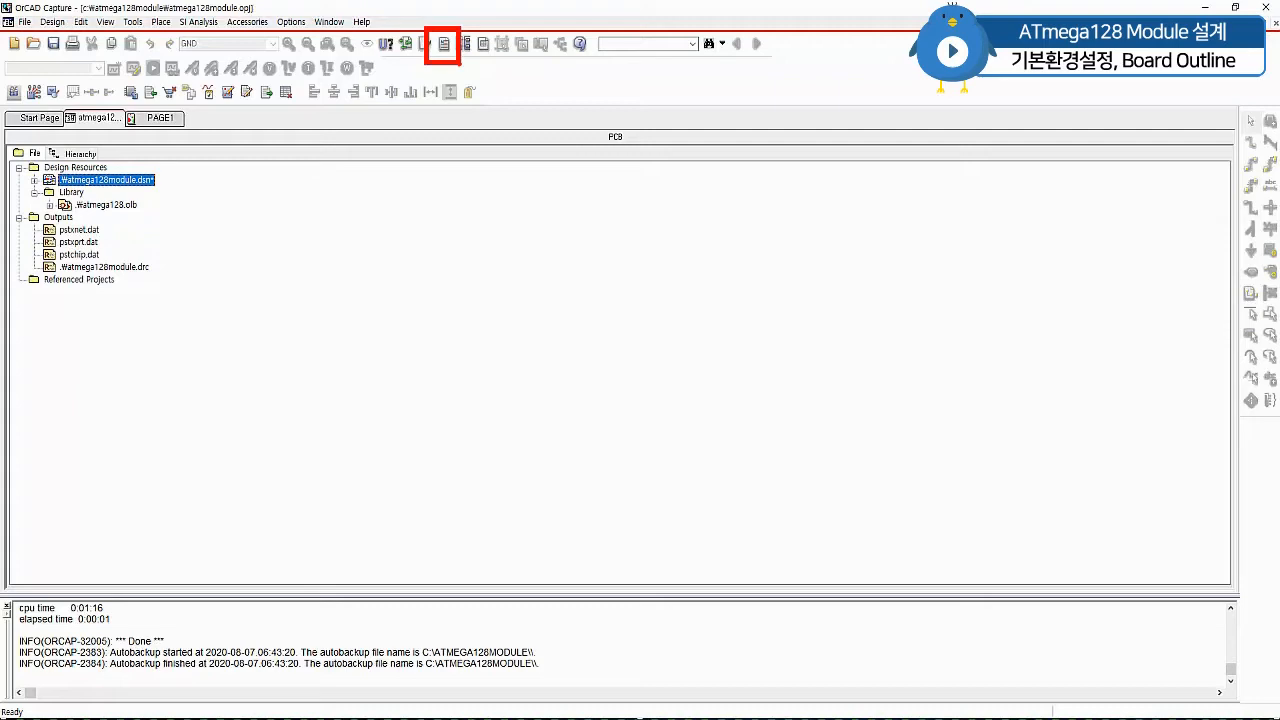
{"action": "left_click", "coordinate": [443, 44]}
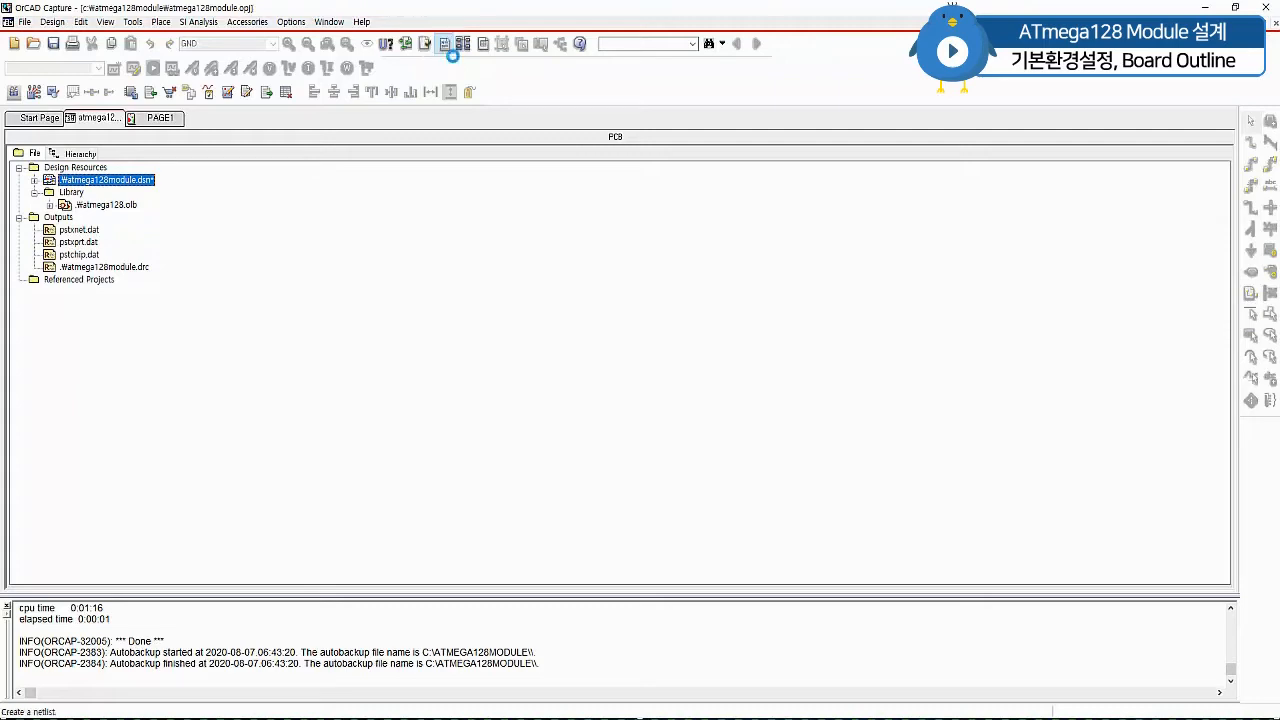
{"action": "left_click_drag", "start_coordinate": [569, 152], "coordinate": [560, 130]}
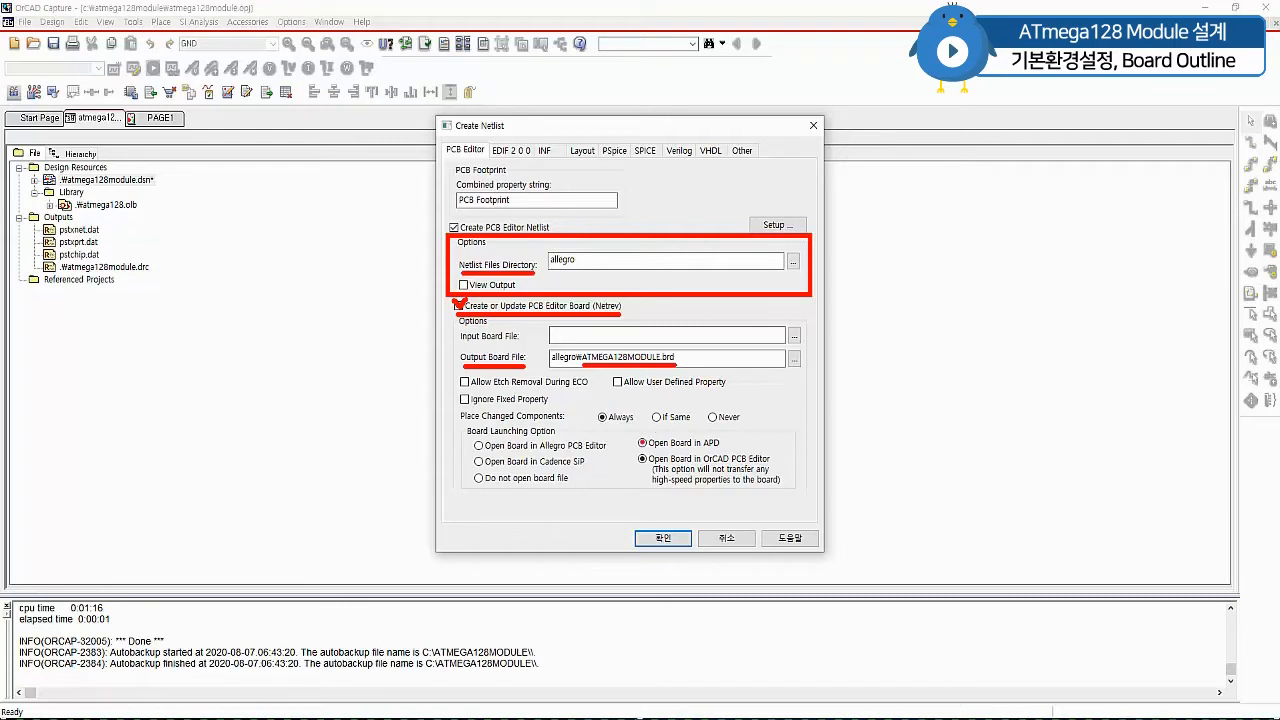
{"action": "left_click_drag", "start_coordinate": [467, 440], "coordinate": [552, 440]}
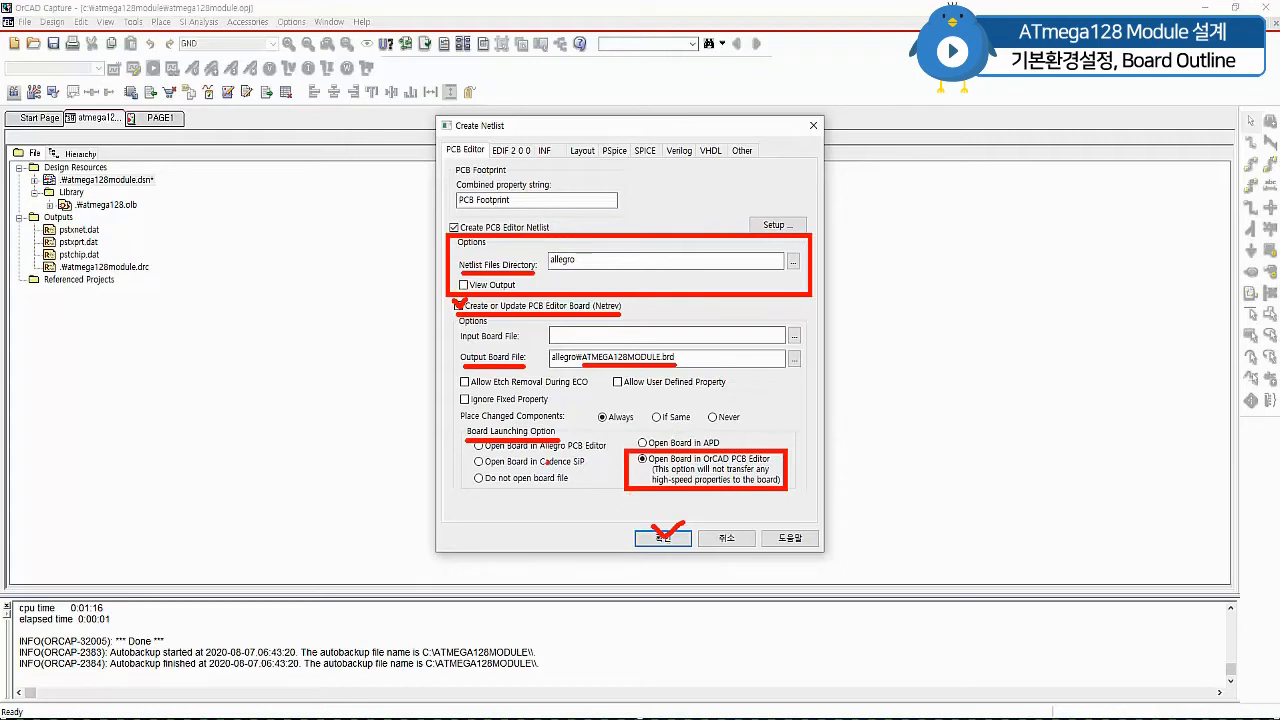
{"action": "left_click", "coordinate": [662, 538]}
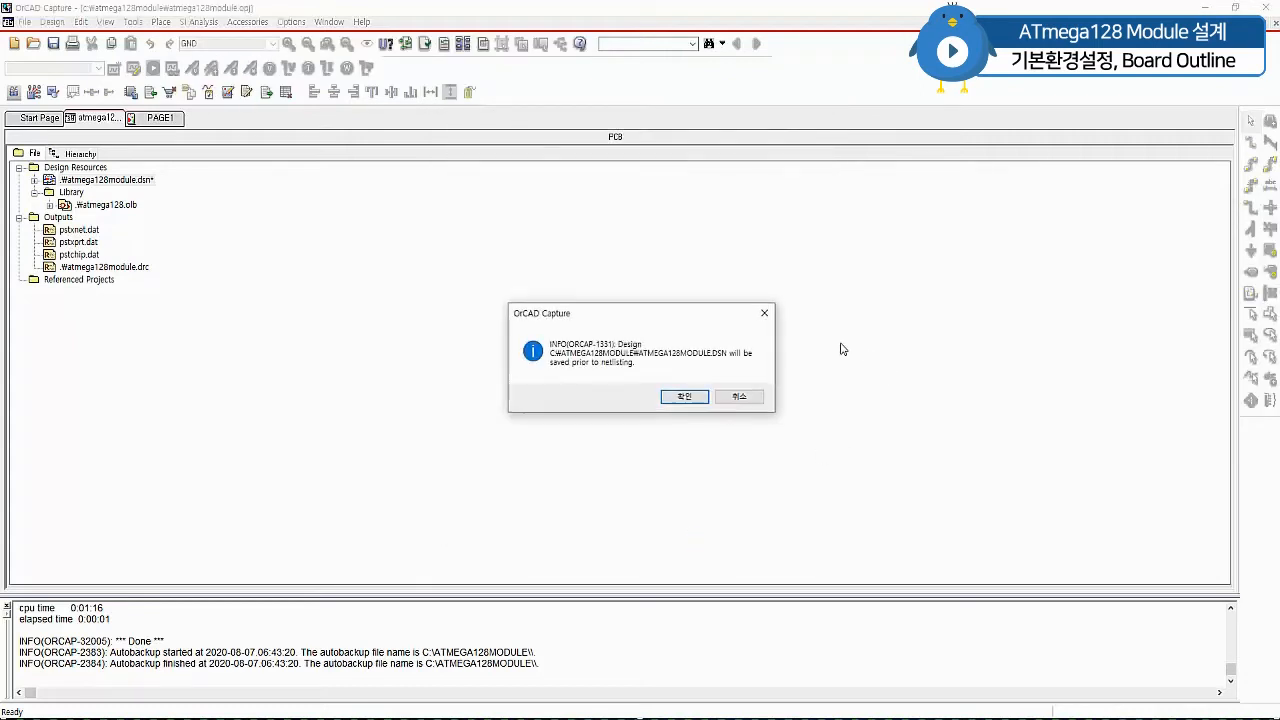
{"action": "left_click", "coordinate": [681, 397]}
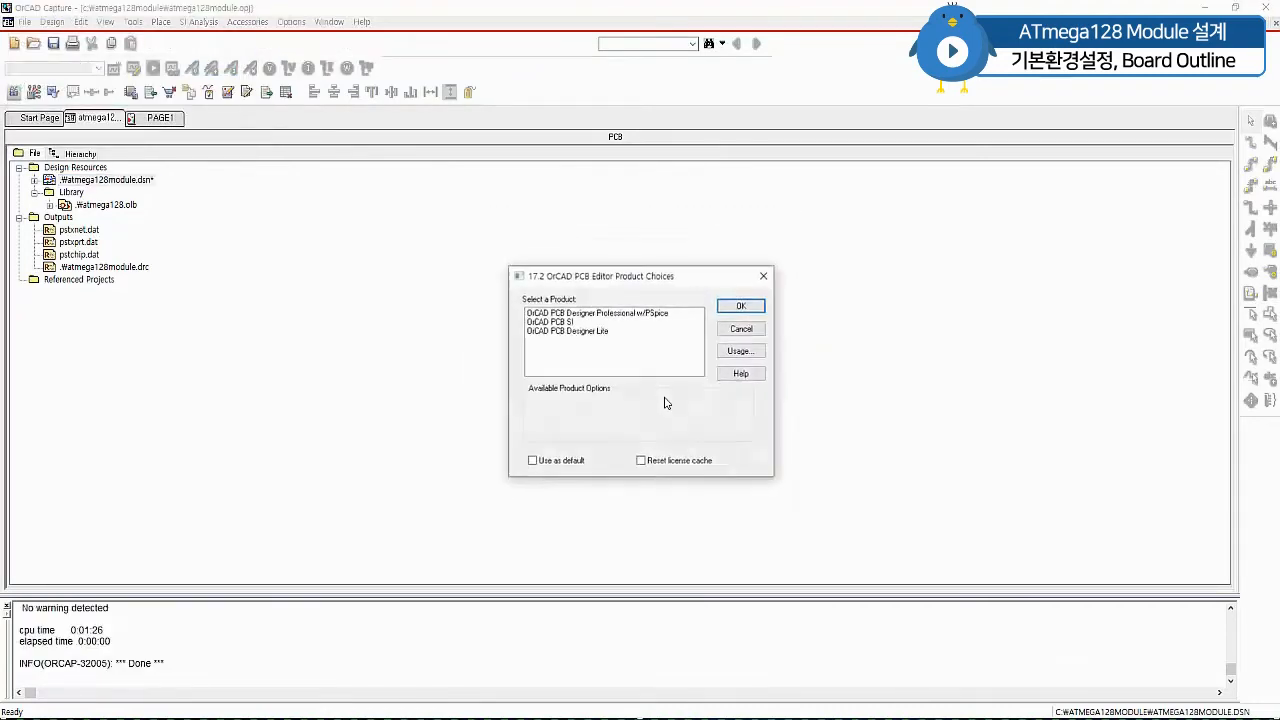
{"action": "left_click", "coordinate": [652, 313]}
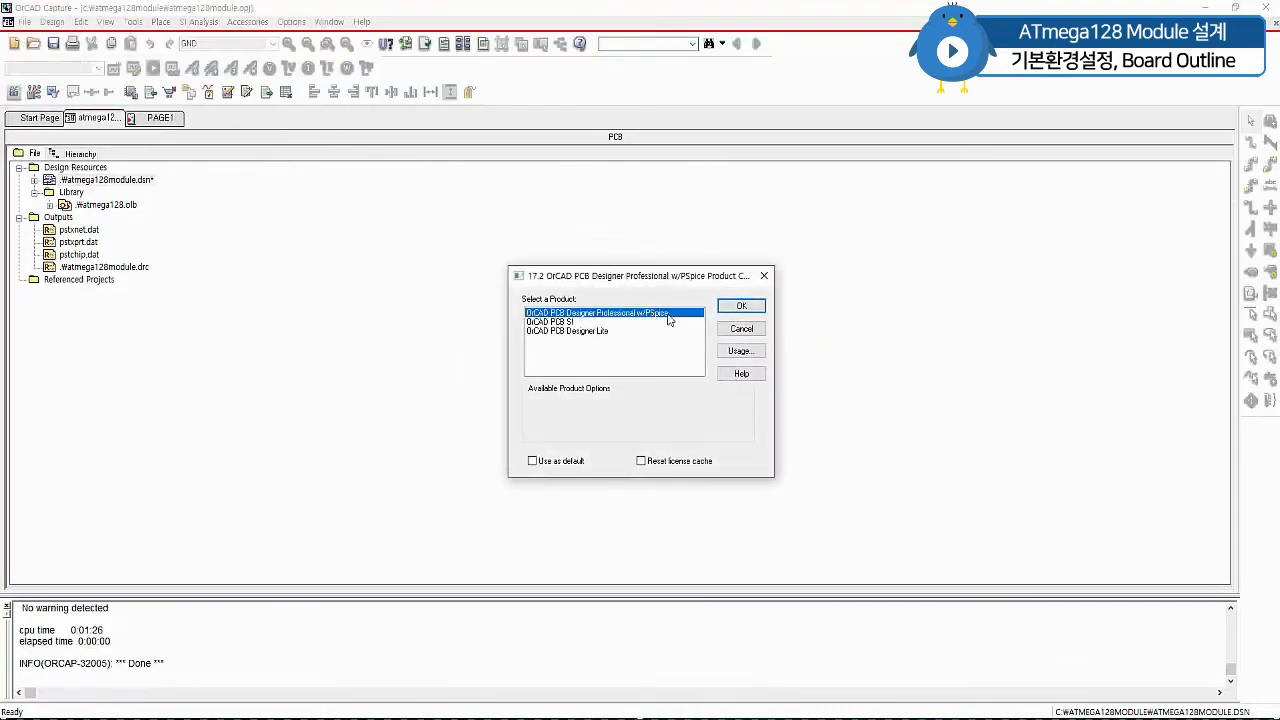
{"action": "left_click", "coordinate": [741, 306]}
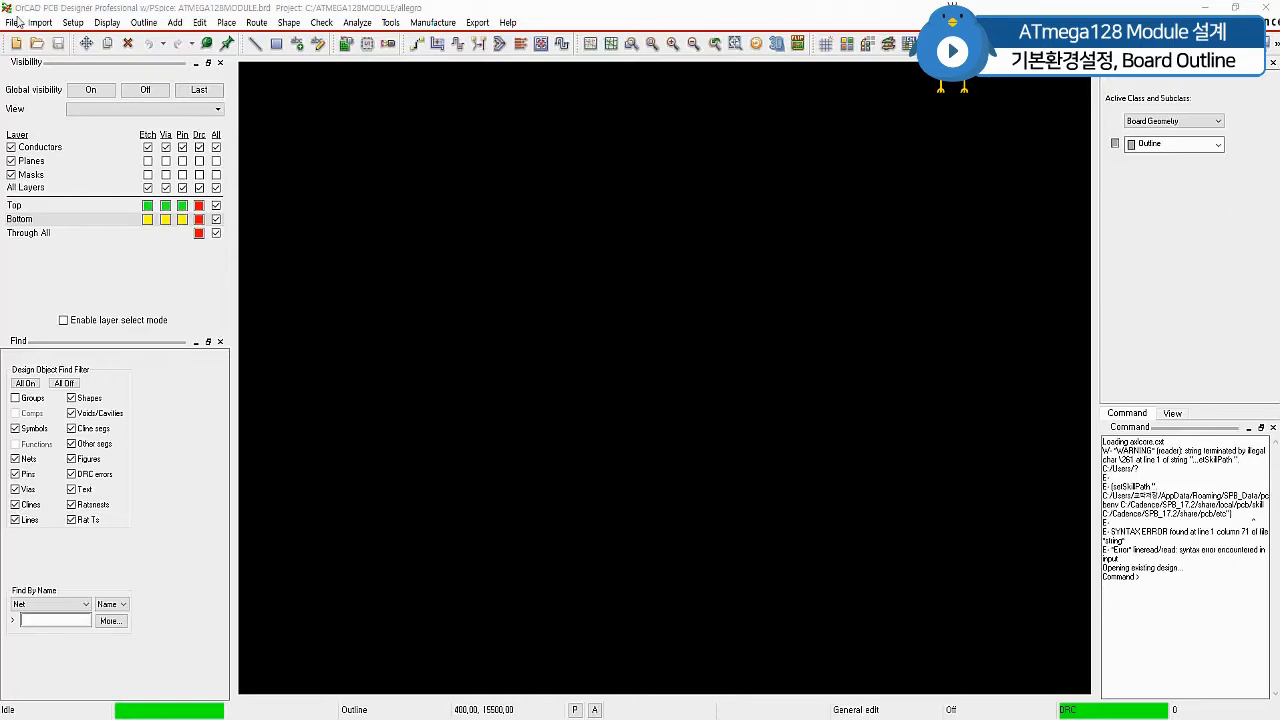
Set the board design's user units to Millimeter and its drawing size to A4.
{"action": "left_click", "coordinate": [73, 22]}
{"action": "left_click", "coordinate": [116, 60]}
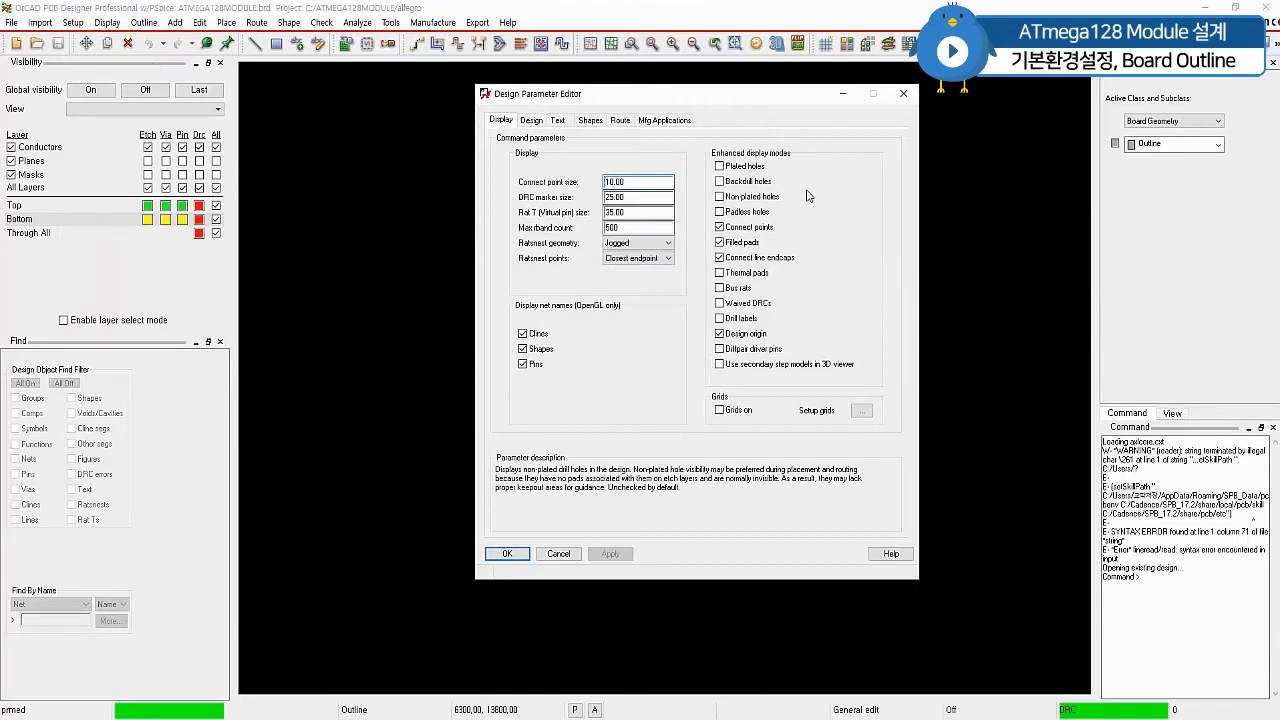
{"action": "left_click", "coordinate": [532, 121]}
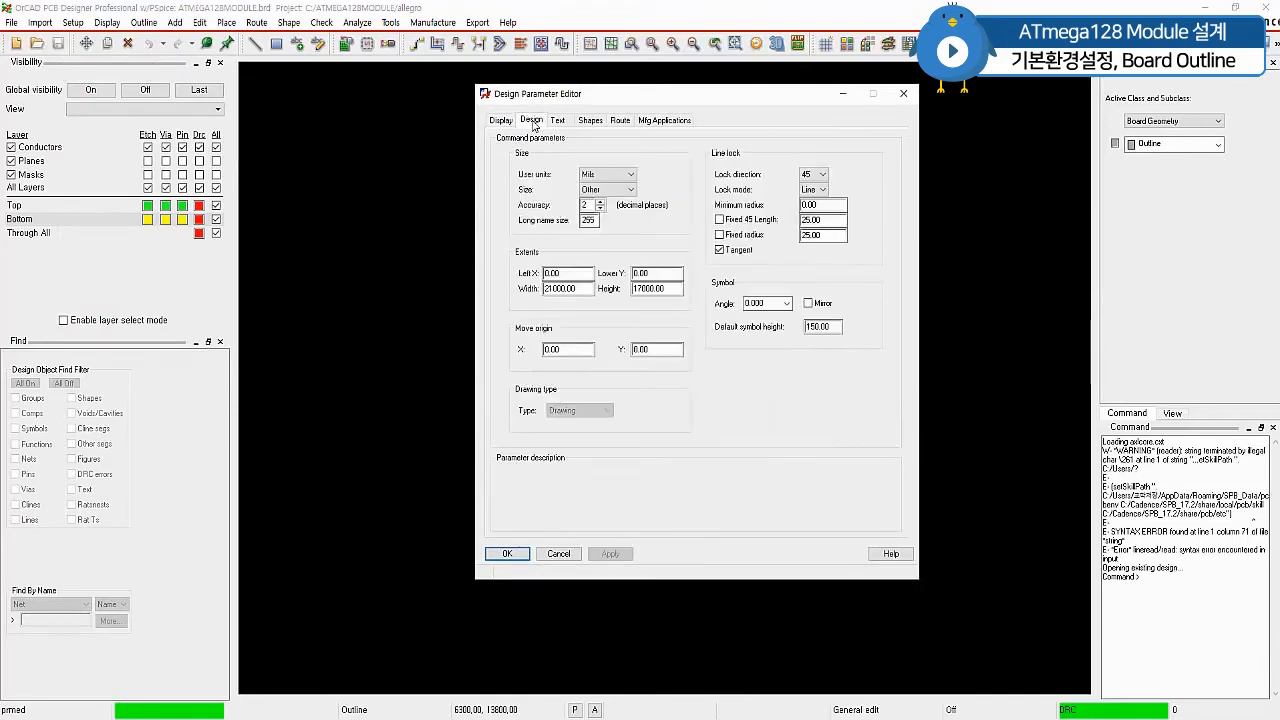
{"action": "left_click", "coordinate": [634, 176]}
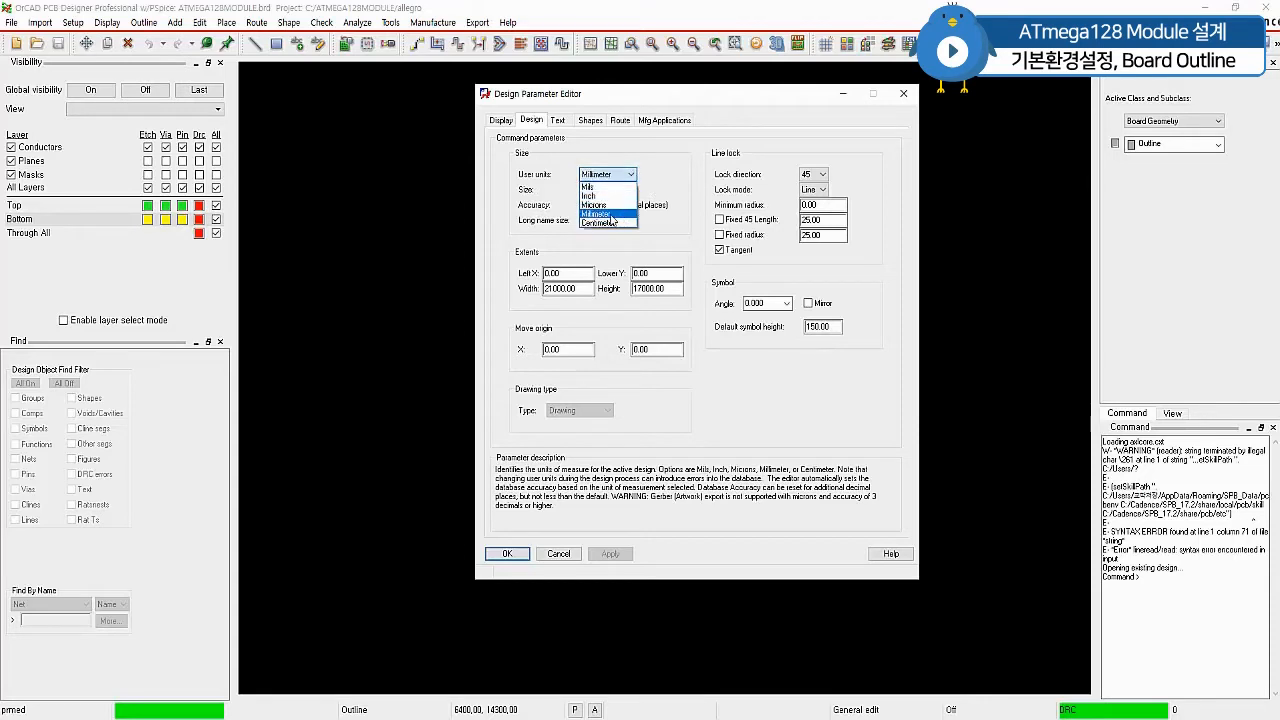
{"action": "left_click", "coordinate": [611, 215]}
{"action": "left_click", "coordinate": [771, 388]}
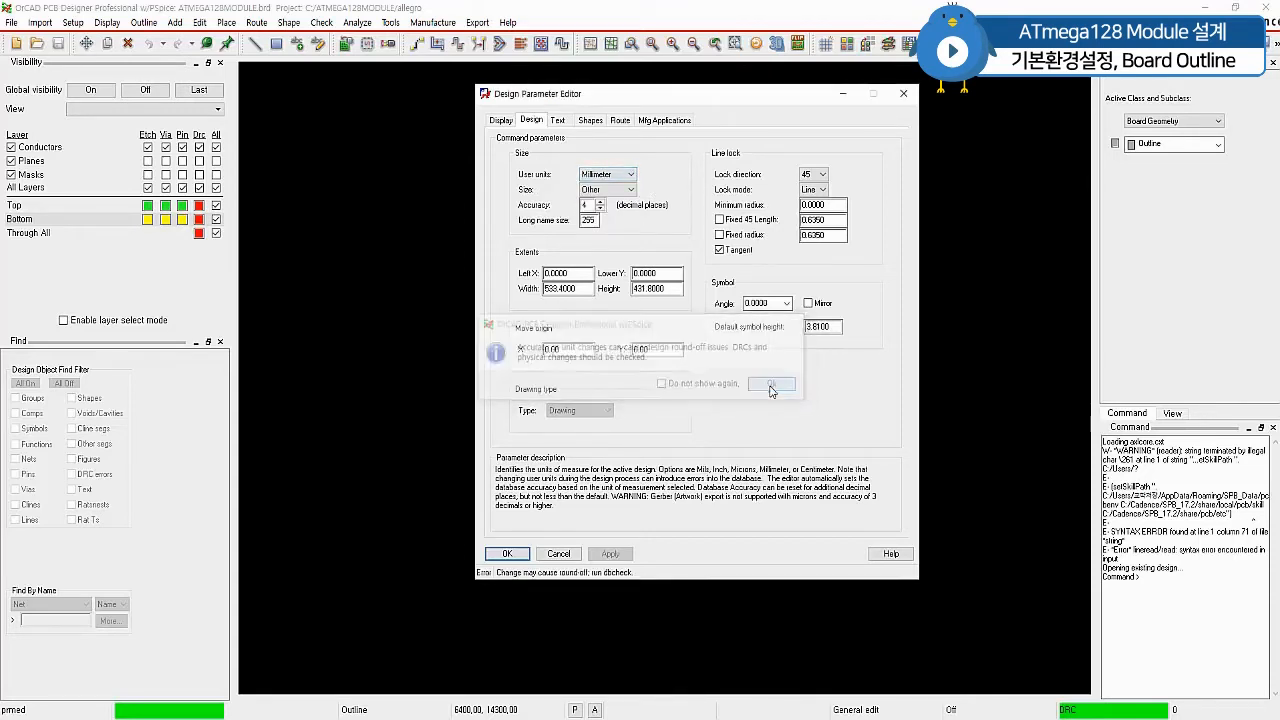
{"action": "left_click", "coordinate": [632, 190]}
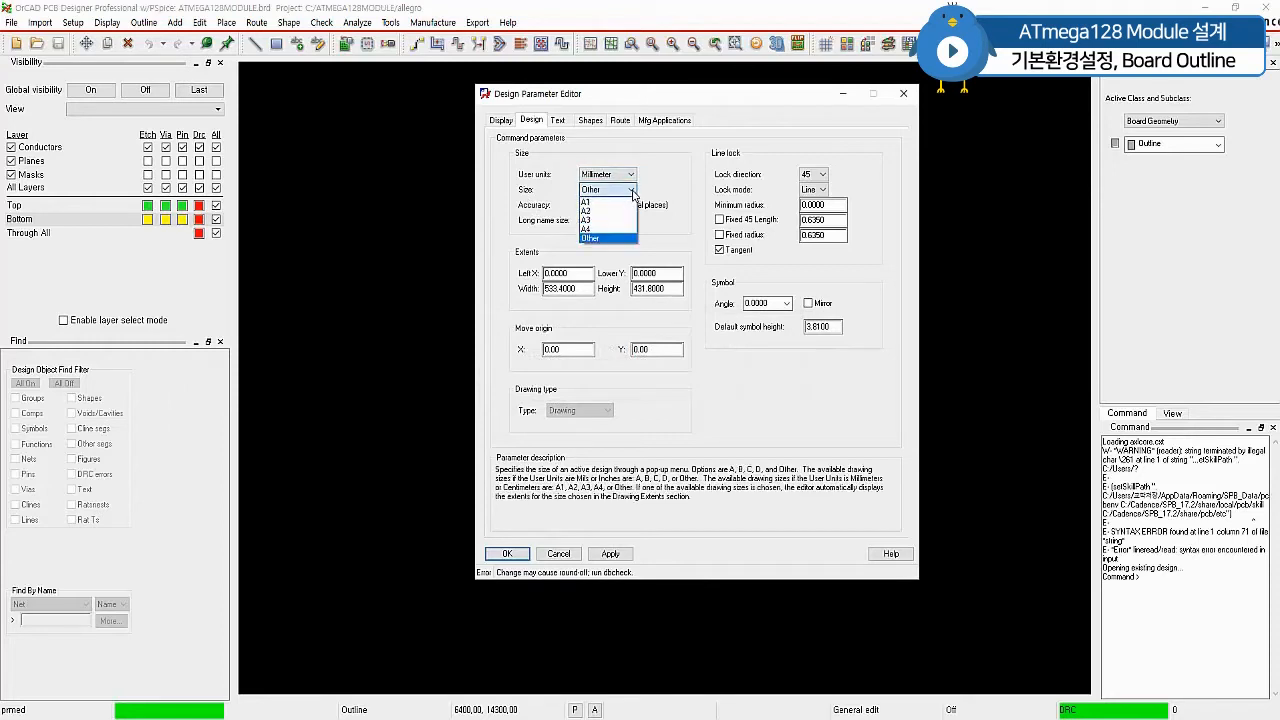
{"action": "left_click", "coordinate": [608, 229]}
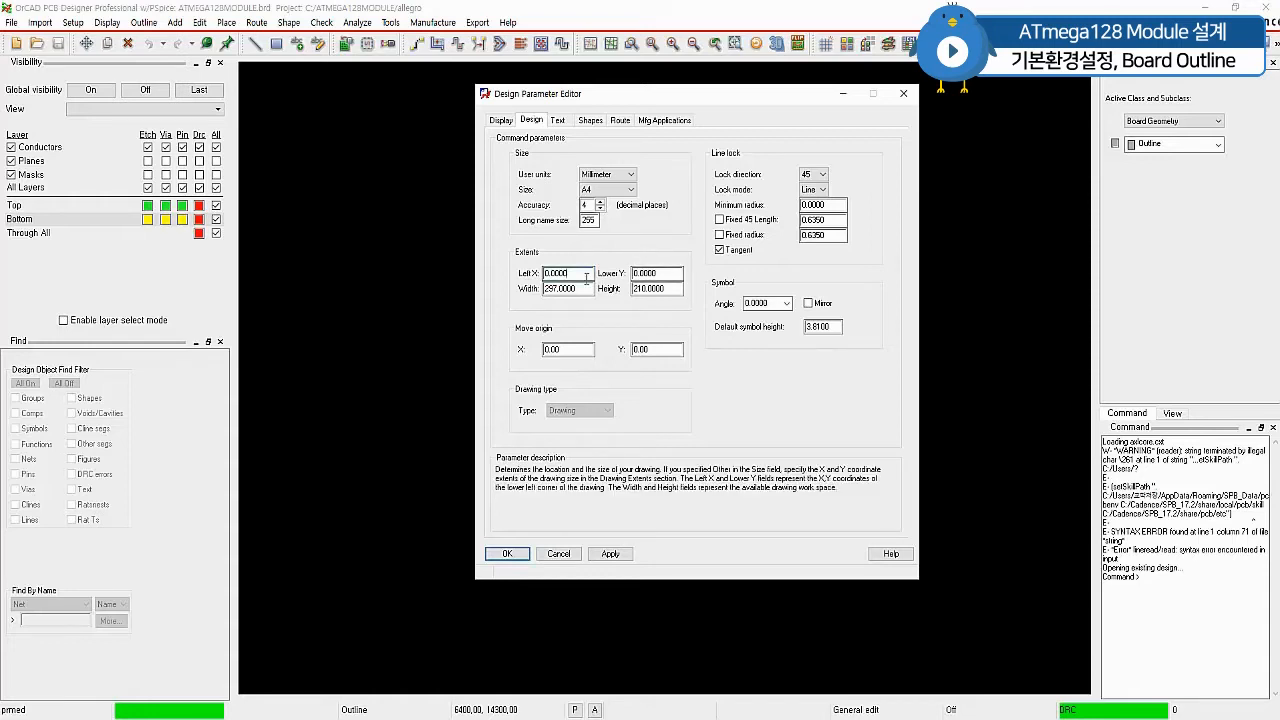
Set the drawing extents to Left X -80 and Lower Y -80 and apply the design parameters.
{"action": "double_click", "coordinate": [556, 273]}
{"action": "type", "text": "-80"}
{"action": "key", "text": "Tab"}
{"action": "type", "text": "-80"}
{"action": "key", "text": "Tab"}
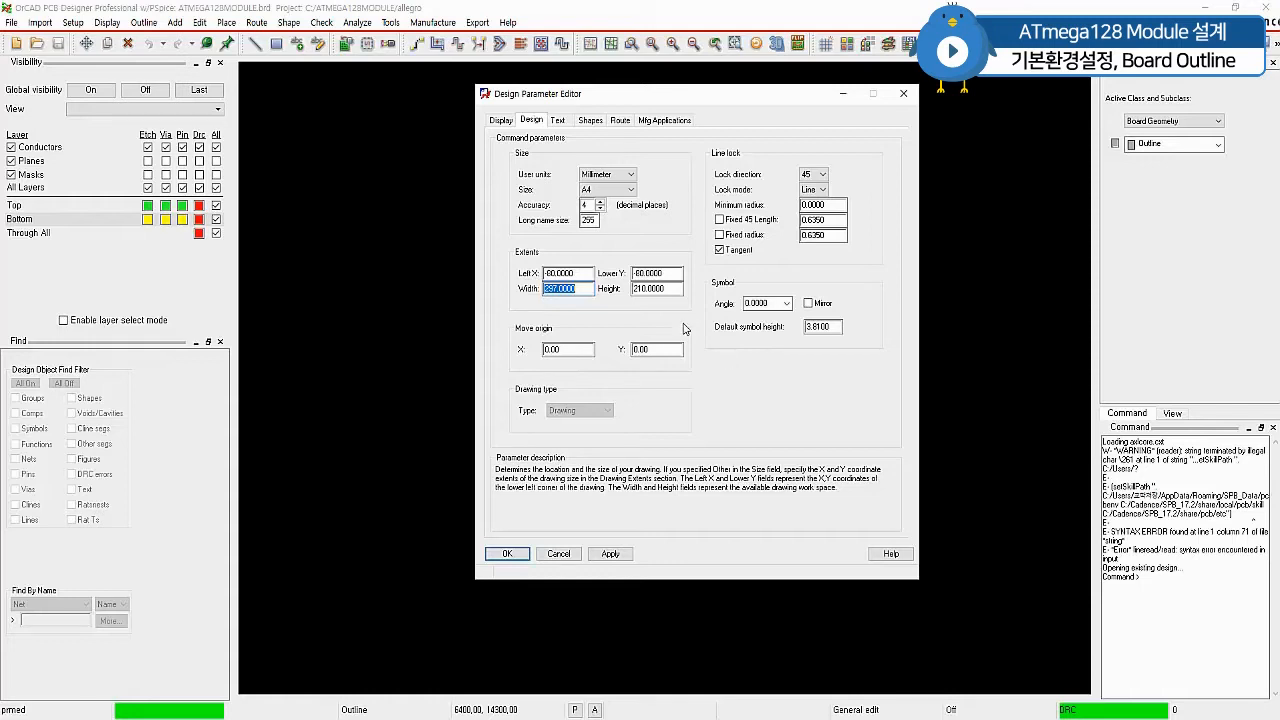
{"action": "left_click", "coordinate": [590, 121]}
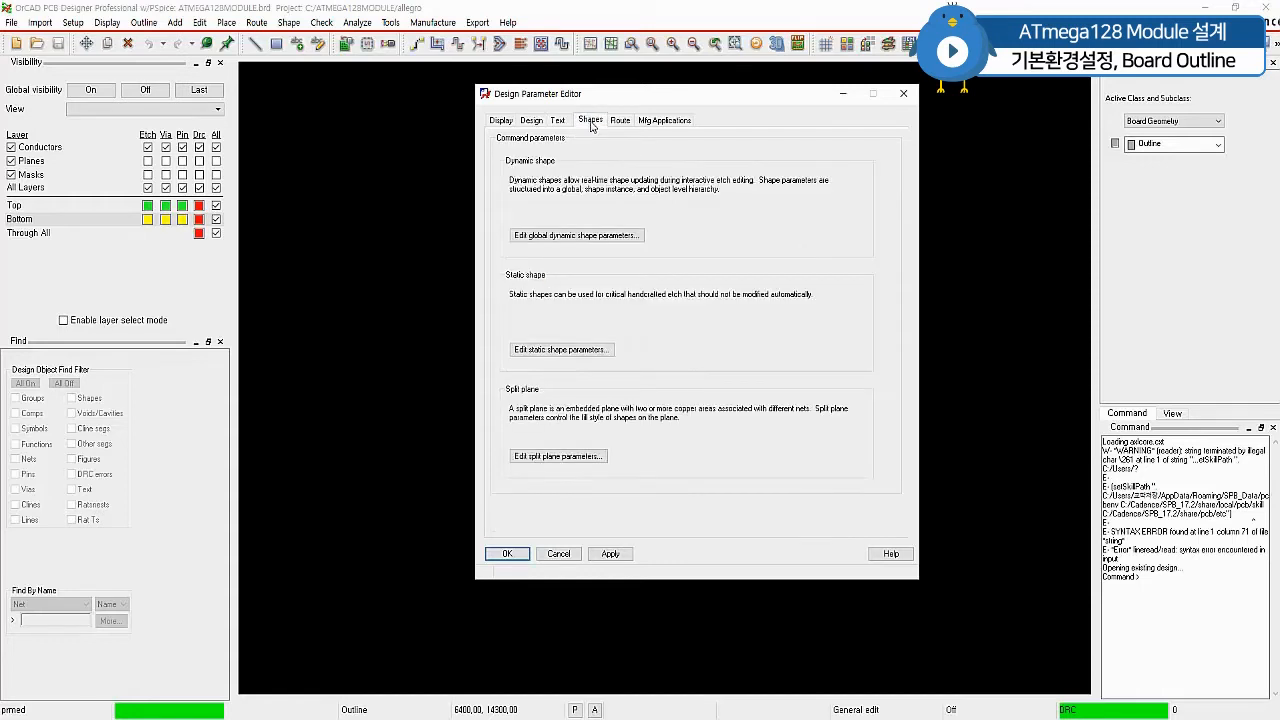
{"action": "left_click", "coordinate": [532, 121]}
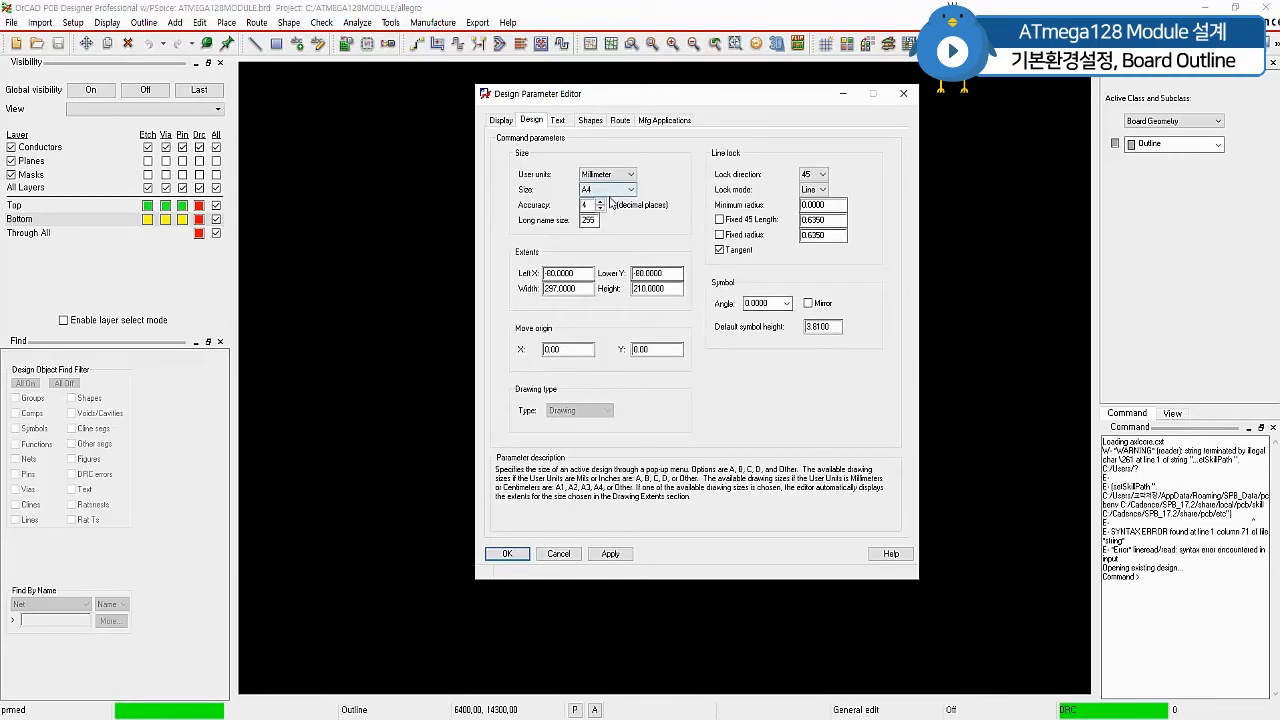
{"action": "left_click", "coordinate": [626, 552]}
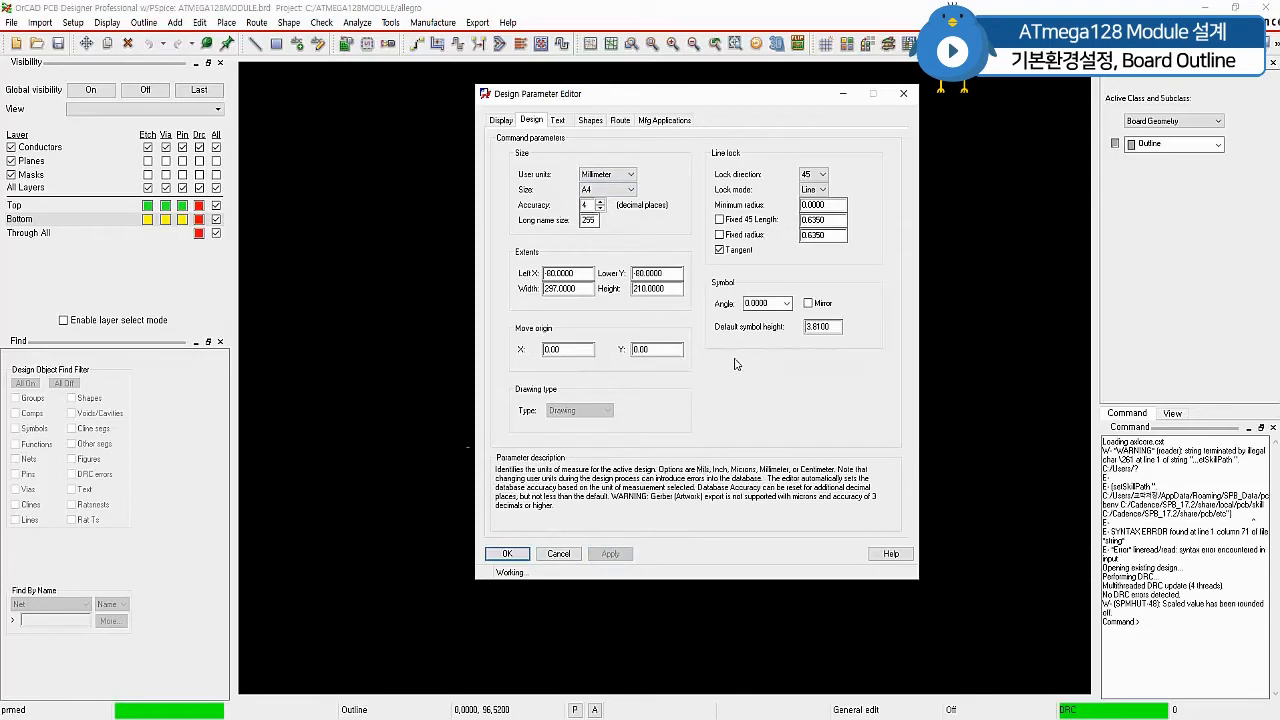
Open the global dynamic shape parameters and show their void control settings.
{"action": "left_click", "coordinate": [599, 121]}
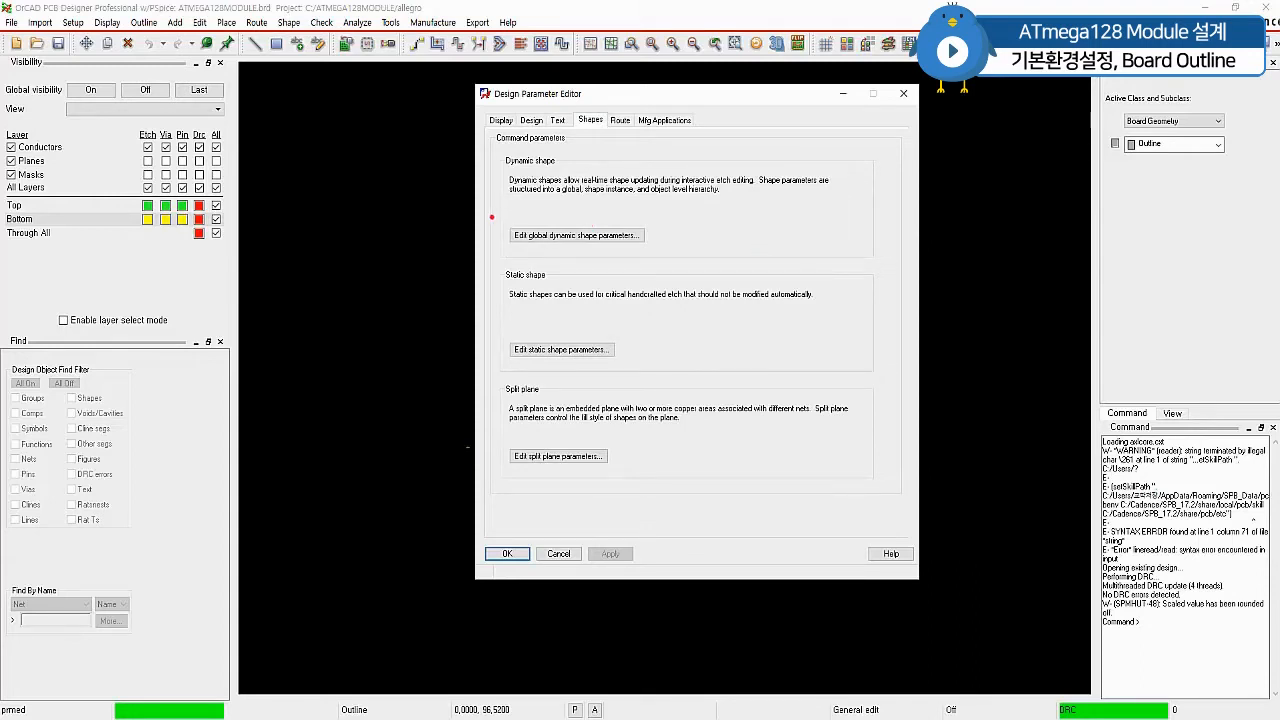
{"action": "left_click_drag", "start_coordinate": [493, 219], "coordinate": [658, 251], "text": "ctrl"}
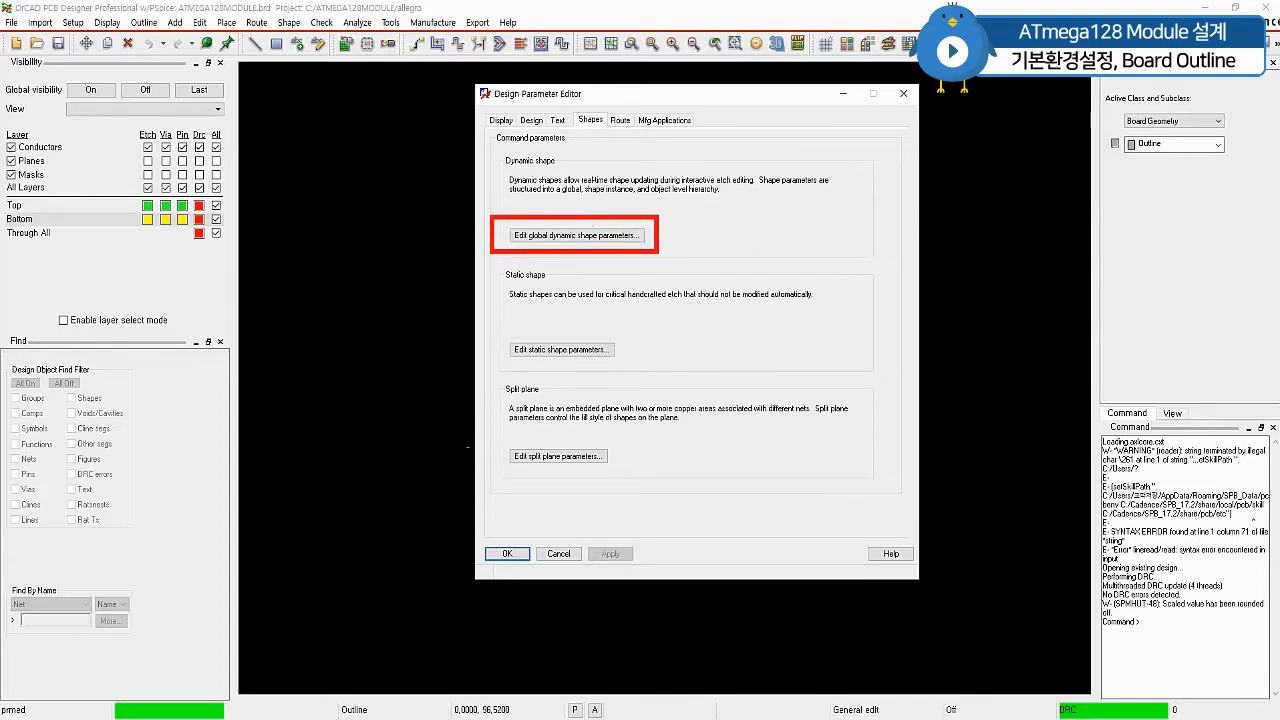
{"action": "key", "text": "Escape"}
{"action": "left_click", "coordinate": [637, 236]}
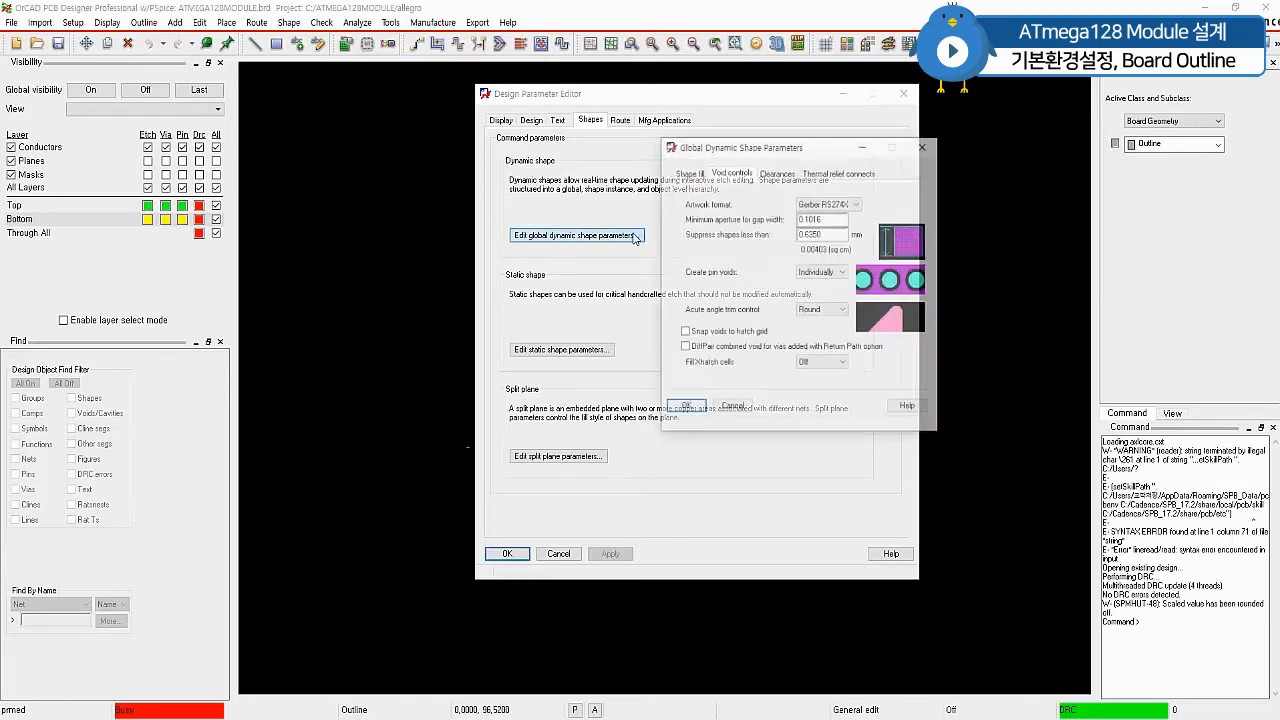
{"action": "left_click_drag", "start_coordinate": [791, 149], "coordinate": [760, 187]}
{"action": "left_click", "coordinate": [659, 206]}
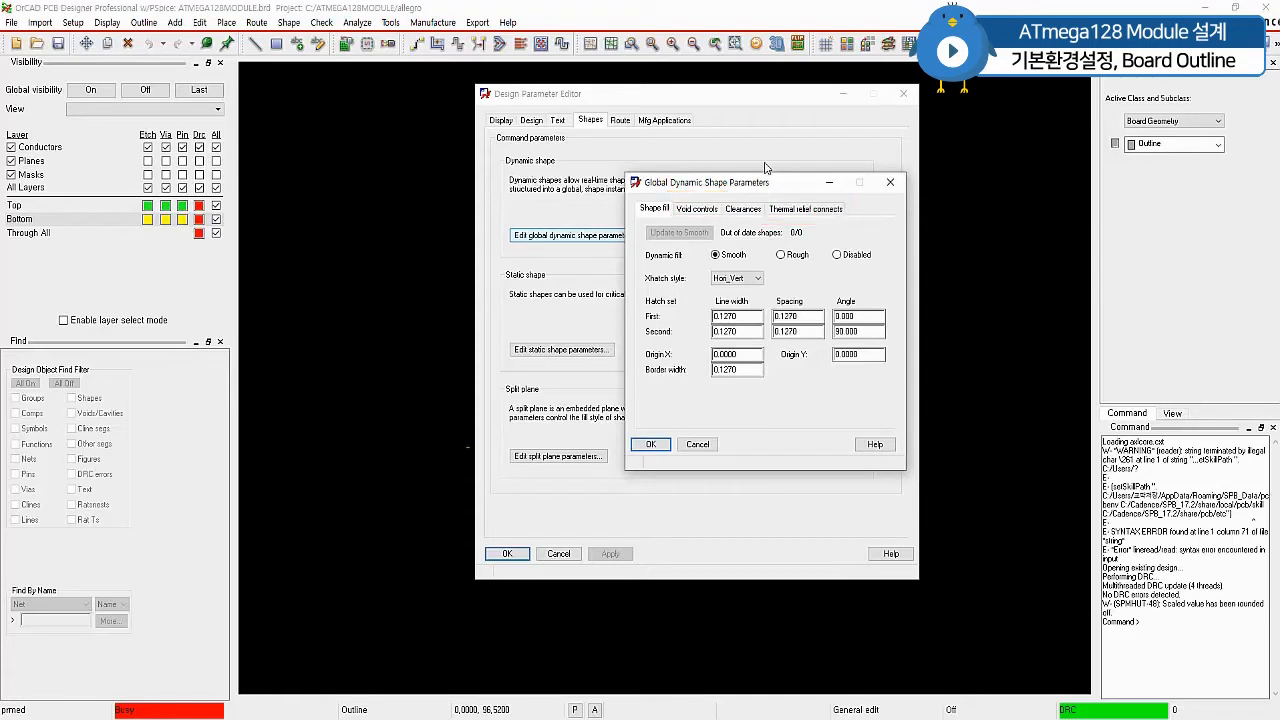
{"action": "left_click", "coordinate": [694, 210]}
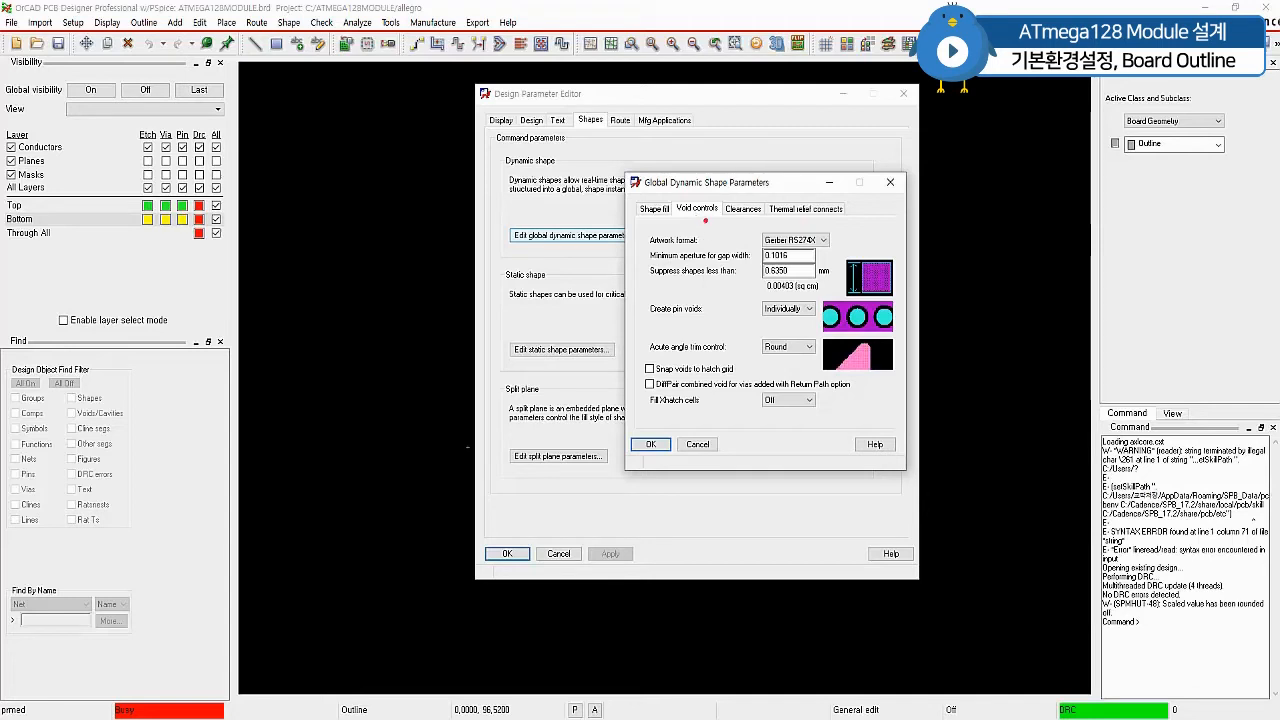
{"action": "left_click_drag", "start_coordinate": [650, 247], "coordinate": [836, 251]}
{"action": "left_click_drag", "start_coordinate": [654, 316], "coordinate": [701, 317]}
{"action": "left_click_drag", "start_coordinate": [764, 320], "coordinate": [812, 321]}
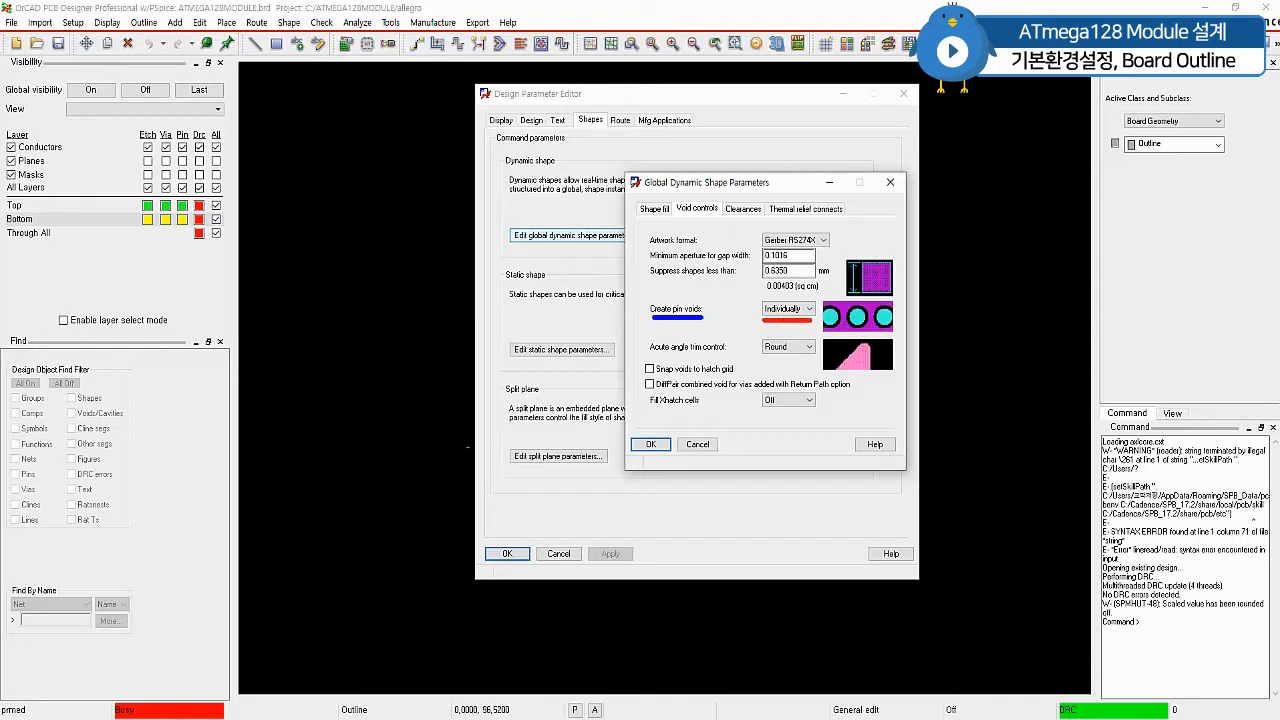
Try the In-line option for creating pin voids and restore the setting to Individually.
{"action": "left_click", "coordinate": [808, 309]}
{"action": "left_click", "coordinate": [789, 330]}
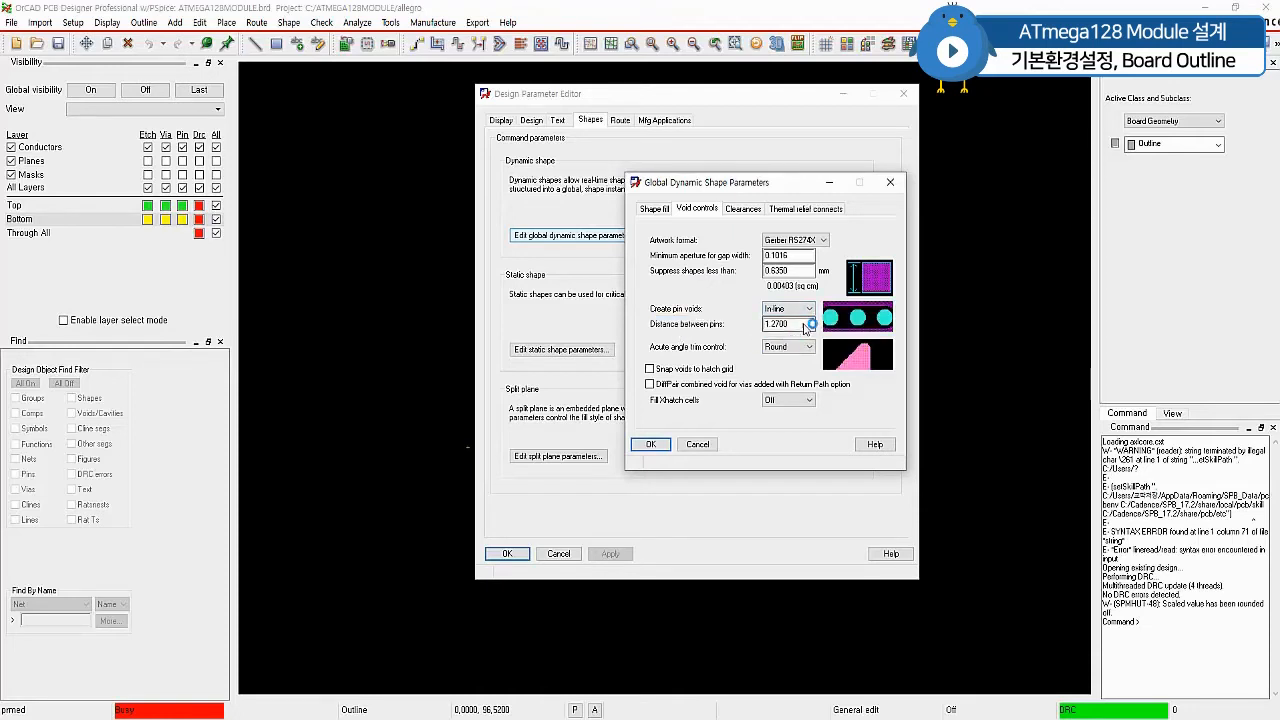
{"action": "left_click", "coordinate": [797, 310]}
{"action": "left_click", "coordinate": [797, 320]}
{"action": "left_click", "coordinate": [808, 310]}
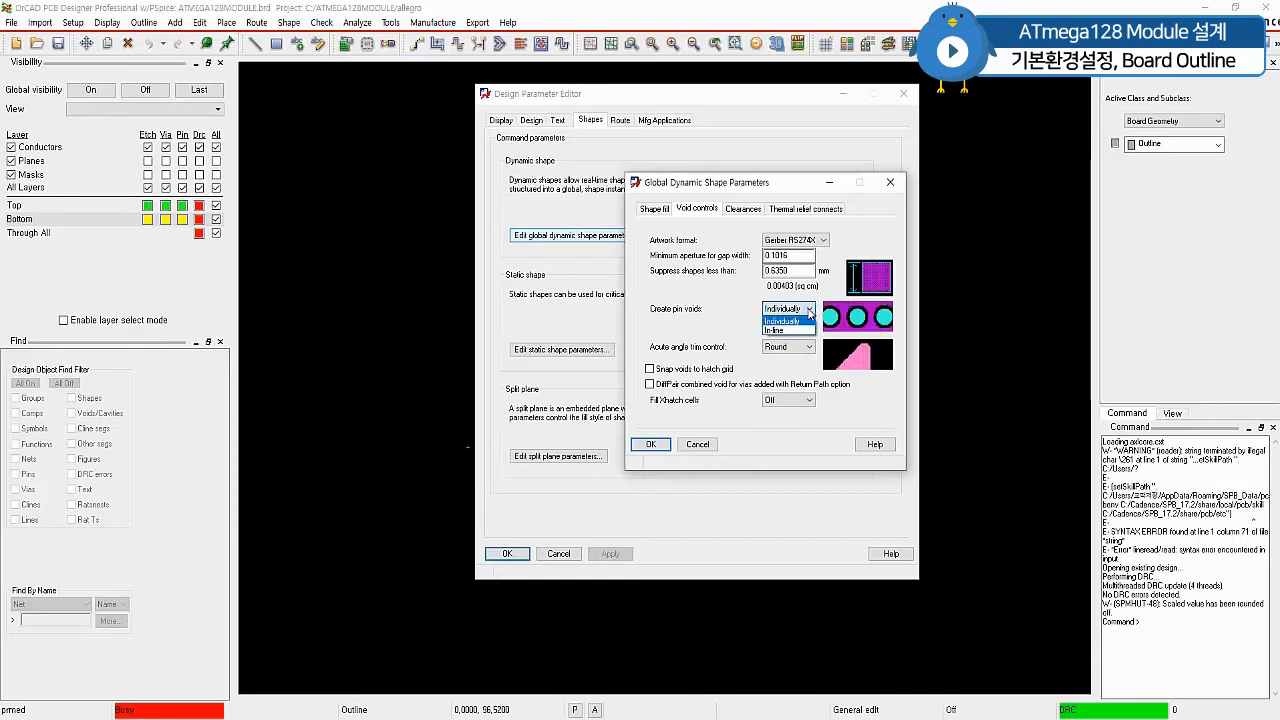
{"action": "left_click", "coordinate": [770, 330]}
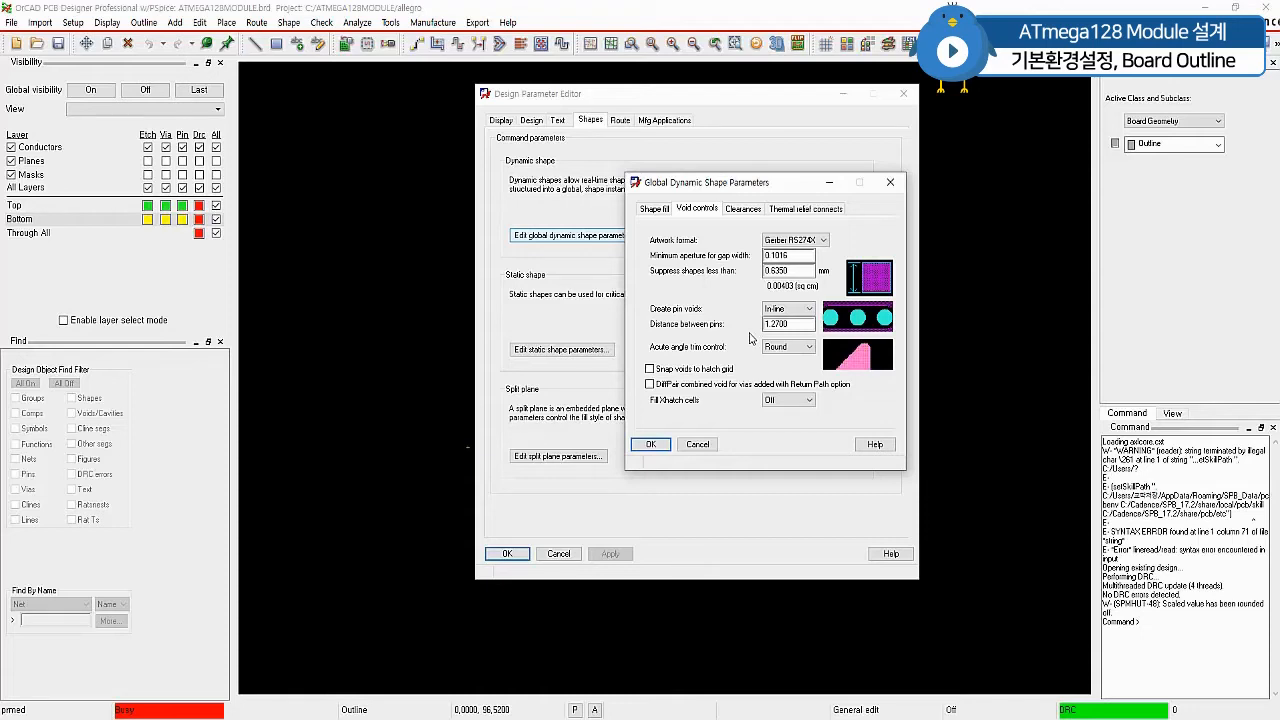
{"action": "left_click", "coordinate": [788, 308]}
{"action": "left_click", "coordinate": [800, 327]}
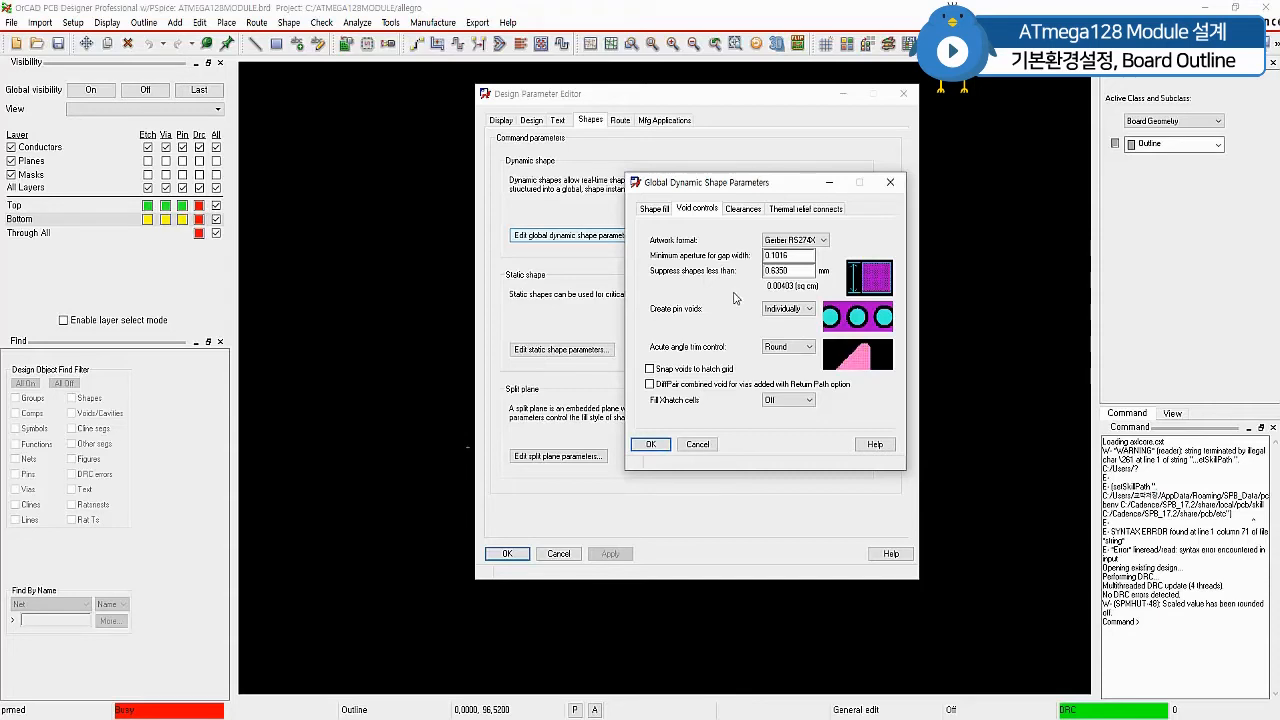
Open the thermal relief connection settings of the global dynamic shapes.
{"action": "left_click", "coordinate": [797, 212]}
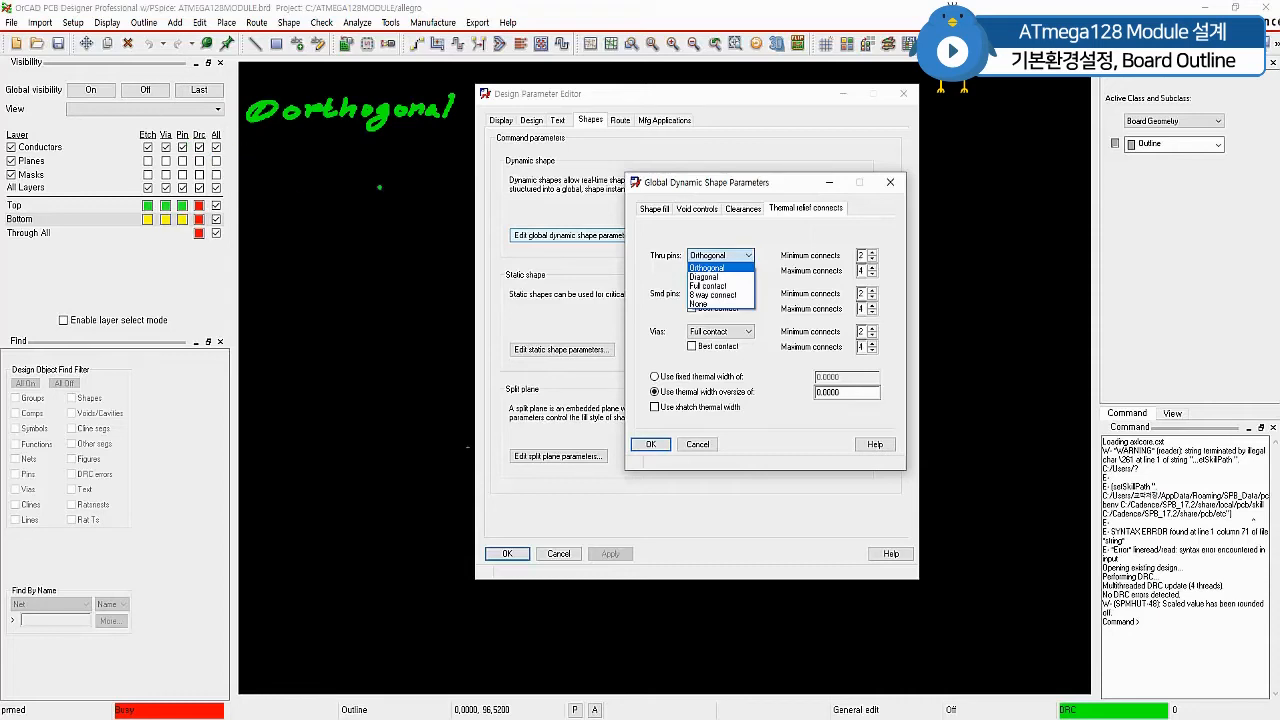
{"action": "mouse_move", "coordinate": [308, 156]}
{"action": "left_mouse_down"}
{"action": "mouse_move", "coordinate": [366, 156]}
{"action": "mouse_move", "coordinate": [337, 176]}
{"action": "left_mouse_up"}
{"action": "mouse_move", "coordinate": [262, 210]}
{"action": "left_mouse_down"}
{"action": "mouse_move", "coordinate": [246, 222]}
{"action": "mouse_move", "coordinate": [436, 202]}
{"action": "left_mouse_up"}
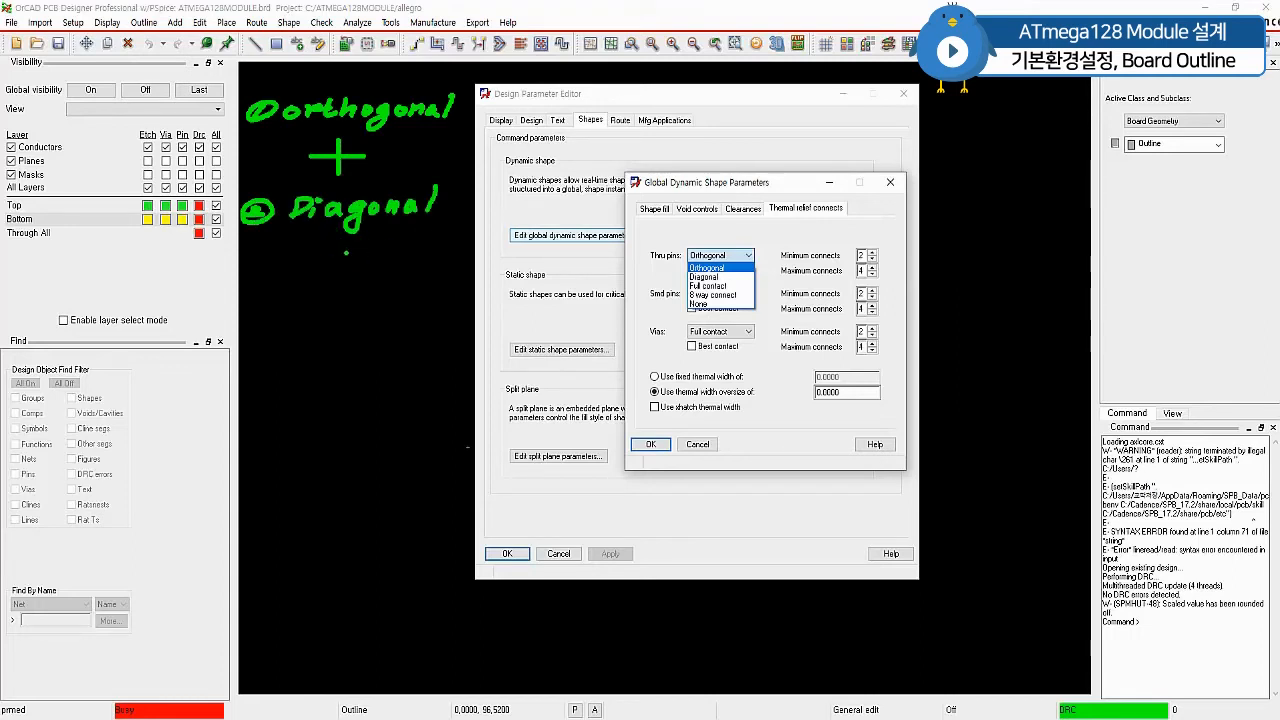
{"action": "mouse_move", "coordinate": [362, 242]}
{"action": "left_mouse_down"}
{"action": "mouse_move", "coordinate": [320, 276]}
{"action": "mouse_move", "coordinate": [330, 247]}
{"action": "mouse_move", "coordinate": [355, 267]}
{"action": "left_mouse_up"}
{"action": "mouse_move", "coordinate": [252, 305]}
{"action": "left_mouse_down"}
{"action": "mouse_move", "coordinate": [255, 322]}
{"action": "mouse_move", "coordinate": [244, 318]}
{"action": "mouse_move", "coordinate": [276, 312]}
{"action": "mouse_move", "coordinate": [292, 327]}
{"action": "left_mouse_up"}
{"action": "left_click_drag", "start_coordinate": [292, 306], "coordinate": [307, 304]}
{"action": "left_click_drag", "start_coordinate": [292, 316], "coordinate": [303, 315]}
{"action": "left_click_drag", "start_coordinate": [313, 311], "coordinate": [326, 324]}
{"action": "left_click_drag", "start_coordinate": [334, 304], "coordinate": [335, 325]}
{"action": "mouse_move", "coordinate": [343, 302]}
{"action": "left_mouse_down"}
{"action": "mouse_move", "coordinate": [344, 325]}
{"action": "mouse_move", "coordinate": [366, 322]}
{"action": "left_mouse_up"}
{"action": "left_click_drag", "start_coordinate": [382, 312], "coordinate": [412, 322]}
{"action": "left_click_drag", "start_coordinate": [418, 302], "coordinate": [420, 324]}
{"action": "left_click_drag", "start_coordinate": [412, 310], "coordinate": [426, 309]}
{"action": "left_click_drag", "start_coordinate": [426, 314], "coordinate": [452, 322]}
{"action": "left_click_drag", "start_coordinate": [458, 300], "coordinate": [460, 324]}
{"action": "left_click_drag", "start_coordinate": [450, 309], "coordinate": [468, 308]}
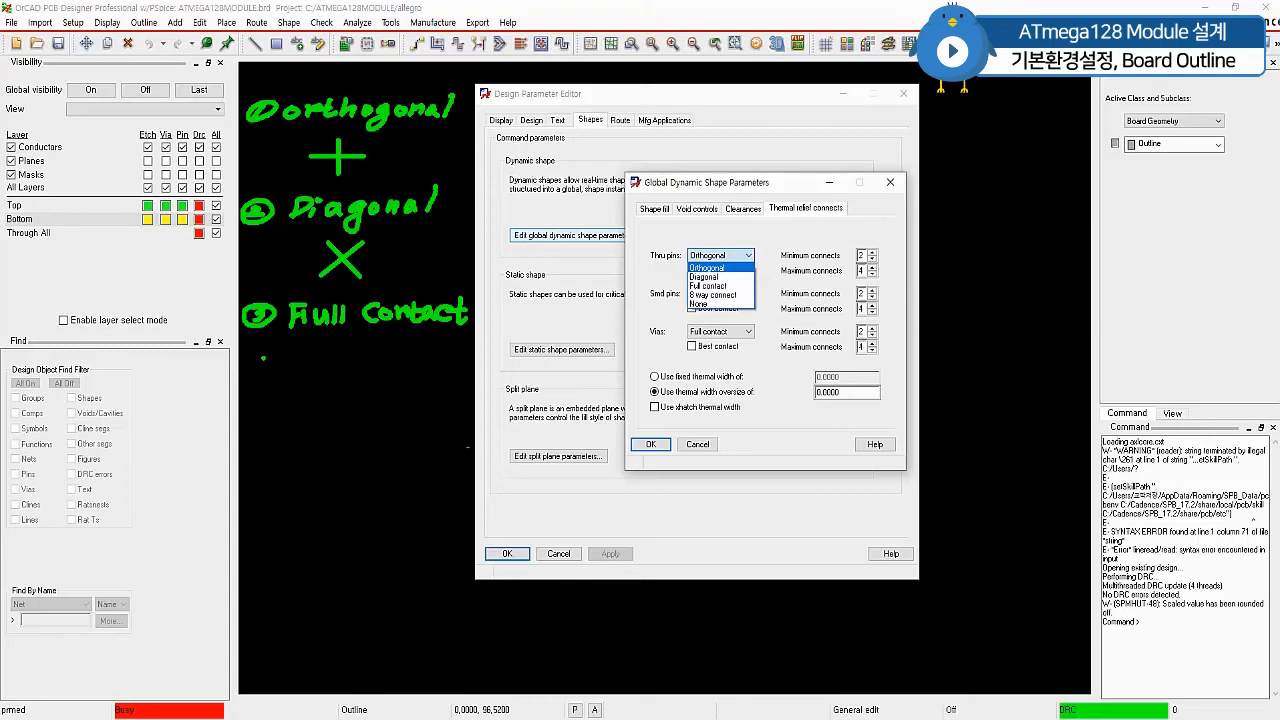
{"action": "mouse_move", "coordinate": [255, 375]}
{"action": "left_mouse_down"}
{"action": "mouse_move", "coordinate": [258, 398]}
{"action": "mouse_move", "coordinate": [272, 378]}
{"action": "mouse_move", "coordinate": [300, 388]}
{"action": "mouse_move", "coordinate": [346, 372]}
{"action": "mouse_move", "coordinate": [372, 380]}
{"action": "mouse_move", "coordinate": [370, 398]}
{"action": "left_mouse_up"}
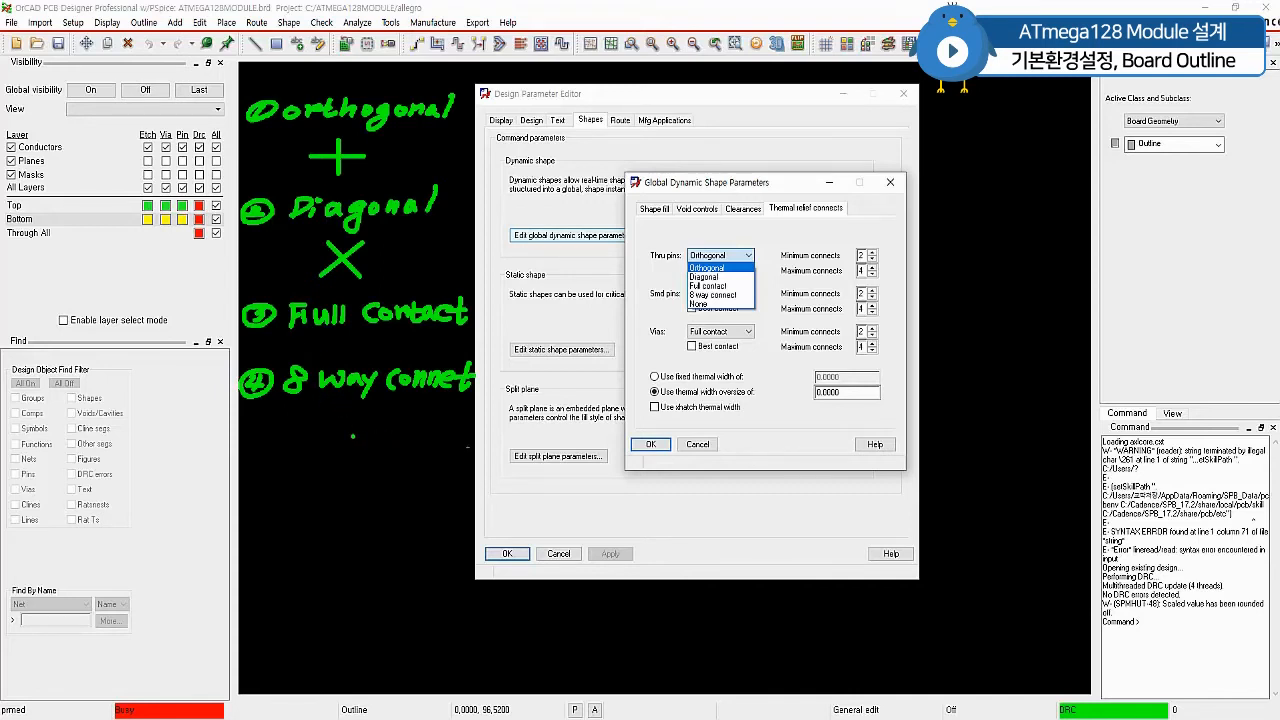
{"action": "mouse_move", "coordinate": [314, 431]}
{"action": "left_mouse_down"}
{"action": "mouse_move", "coordinate": [380, 431]}
{"action": "mouse_move", "coordinate": [348, 436]}
{"action": "mouse_move", "coordinate": [348, 458]}
{"action": "left_mouse_up"}
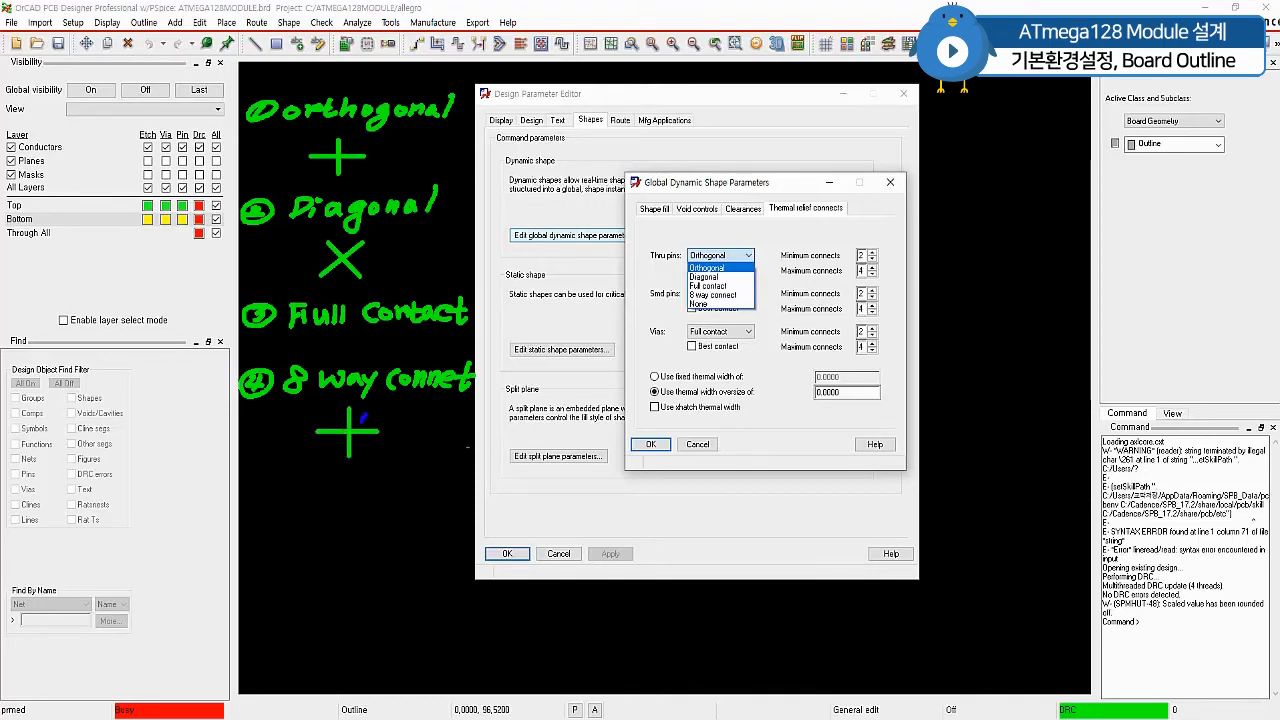
{"action": "mouse_move", "coordinate": [365, 415]}
{"action": "left_mouse_down"}
{"action": "mouse_move", "coordinate": [328, 449]}
{"action": "mouse_move", "coordinate": [372, 452]}
{"action": "left_mouse_up"}
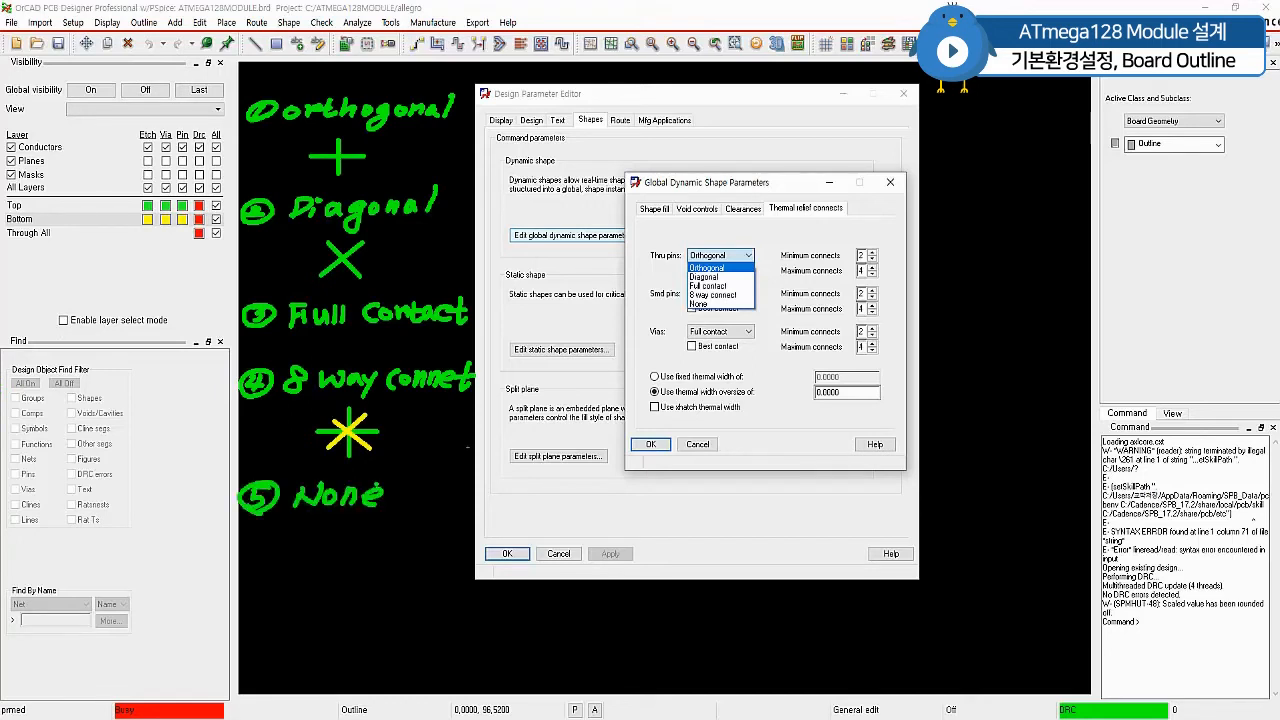
{"action": "left_click_drag", "start_coordinate": [286, 135], "coordinate": [448, 133]}
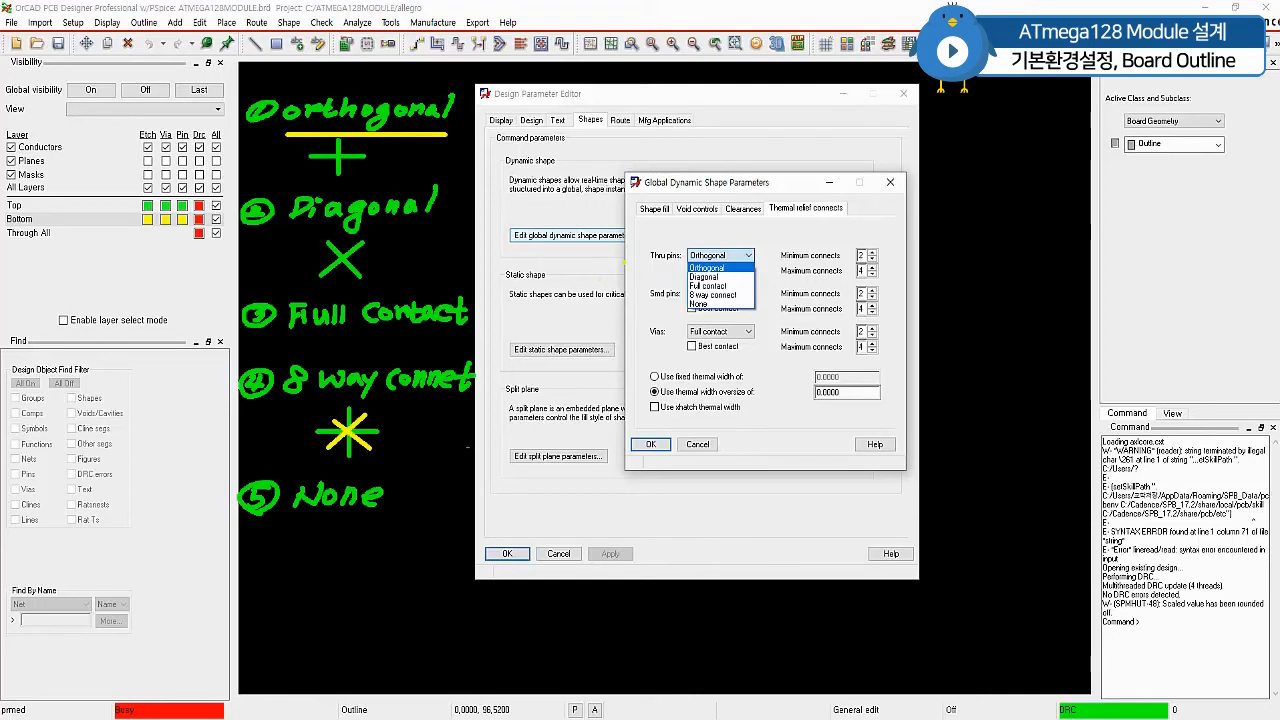
Set the minimum thermal relief connects for thru pins to 1.
{"action": "key", "text": "Escape"}
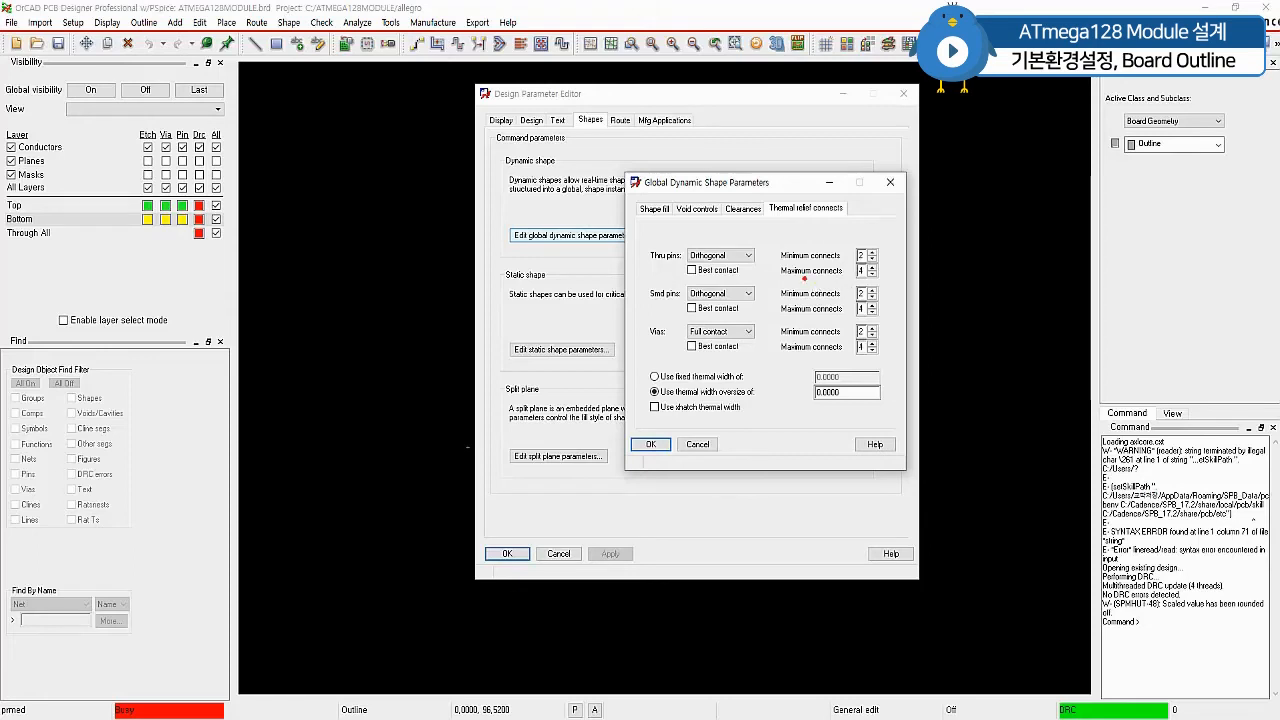
{"action": "left_click_drag", "start_coordinate": [780, 263], "coordinate": [842, 262]}
{"action": "left_click_drag", "start_coordinate": [848, 244], "coordinate": [893, 262]}
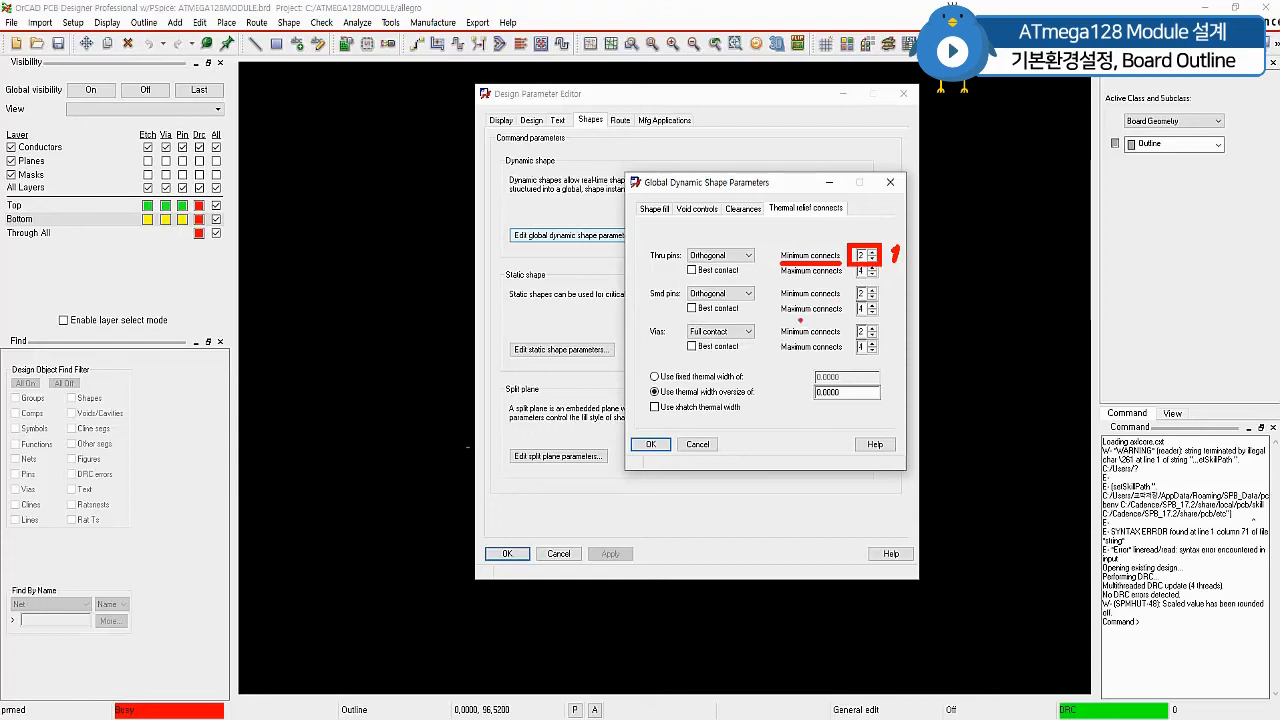
{"action": "left_click", "coordinate": [872, 259]}
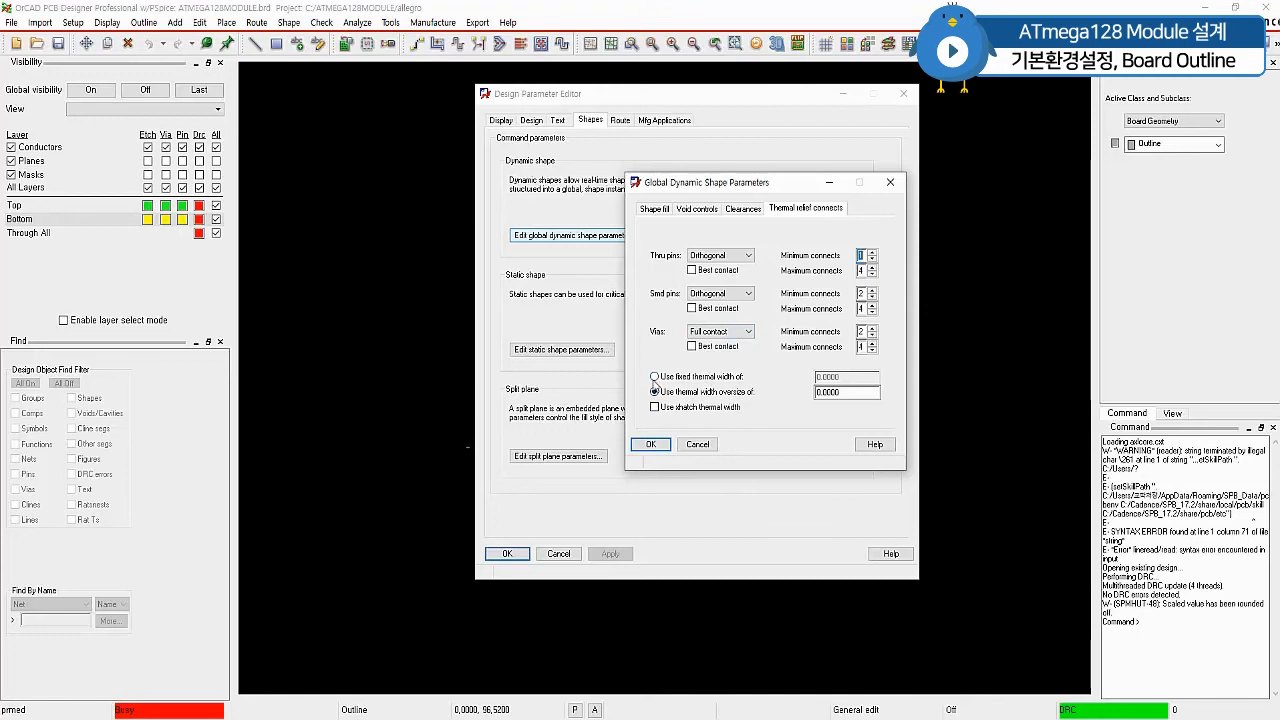
Use a fixed thermal width of 0.5 mm for thermal reliefs and accept the shape and design parameters.
{"action": "left_click", "coordinate": [655, 383]}
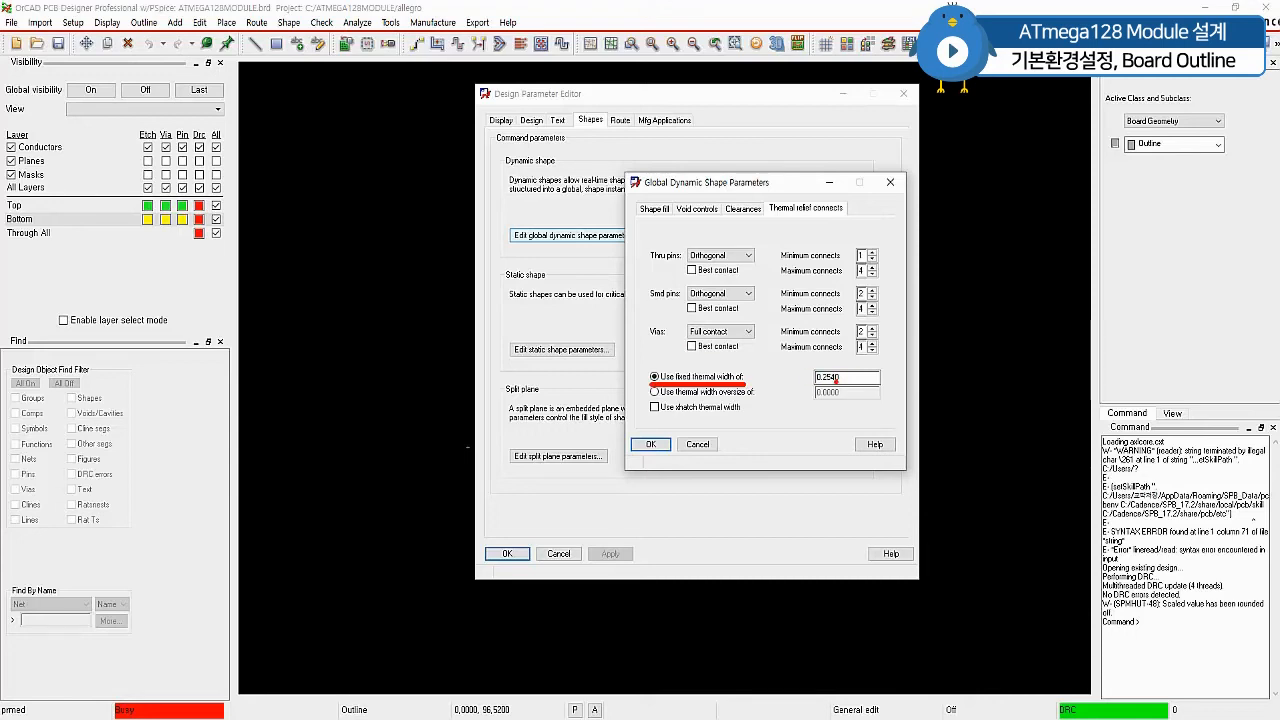
{"action": "mouse_move", "coordinate": [818, 381]}
{"action": "left_mouse_down"}
{"action": "mouse_move", "coordinate": [874, 368]}
{"action": "mouse_move", "coordinate": [928, 378]}
{"action": "left_mouse_up"}
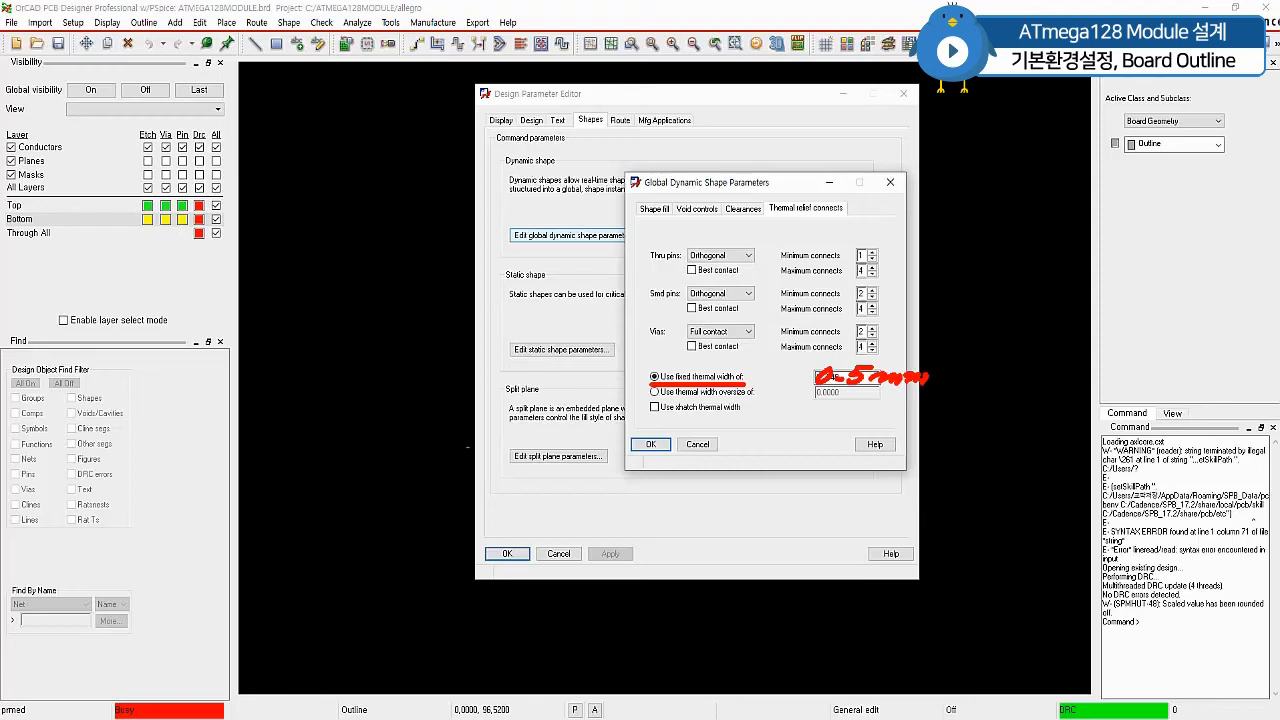
{"action": "key", "text": "Escape"}
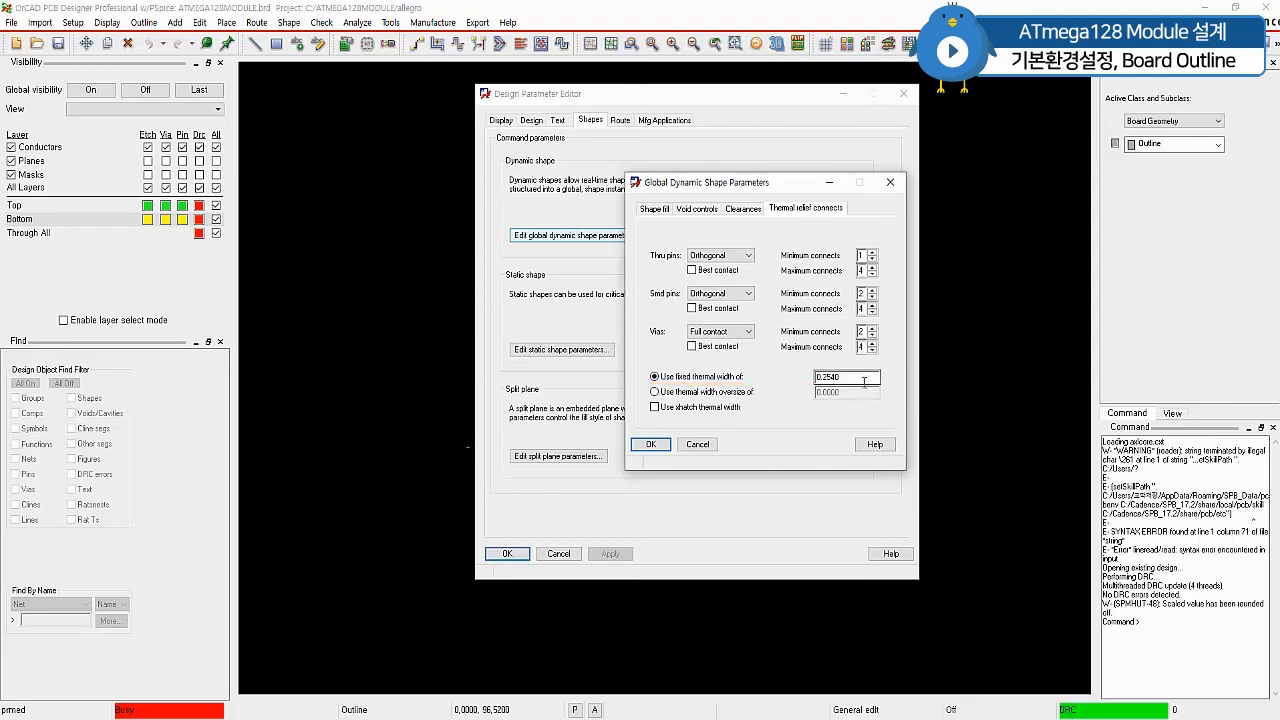
{"action": "left_click_drag", "start_coordinate": [866, 380], "coordinate": [704, 401]}
{"action": "type", "text": "0.5"}
{"action": "key", "text": "Tab"}
{"action": "left_click", "coordinate": [650, 444]}
{"action": "left_click", "coordinate": [507, 553]}
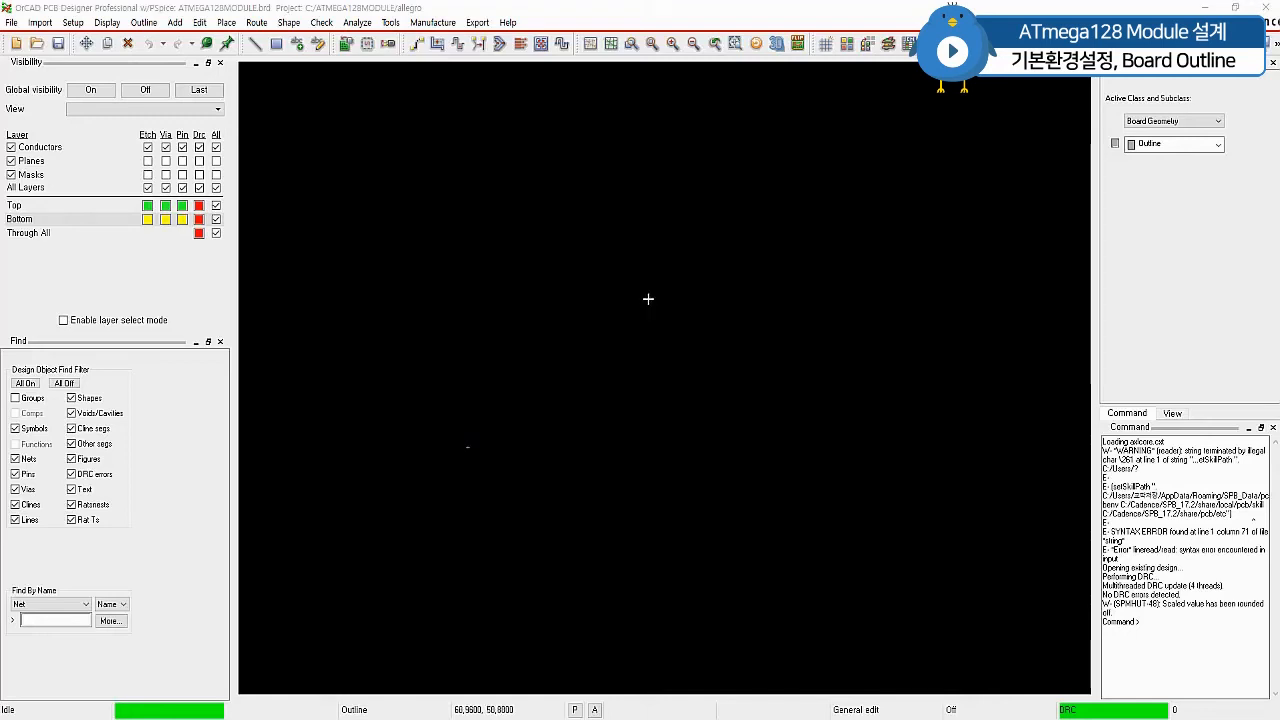
Open the board's cross section and add a layer named GND below the TOP layer.
{"action": "left_click", "coordinate": [73, 22]}
{"action": "left_click", "coordinate": [145, 88]}
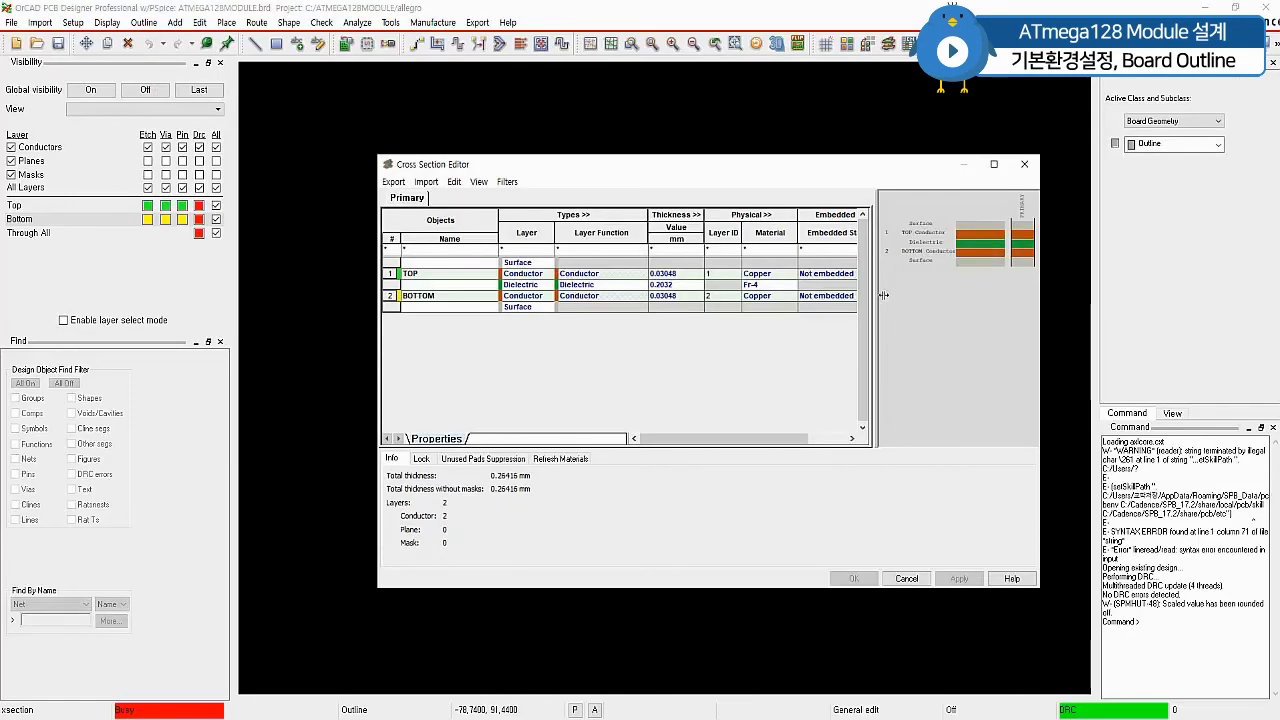
{"action": "left_click_drag", "start_coordinate": [719, 165], "coordinate": [651, 144]}
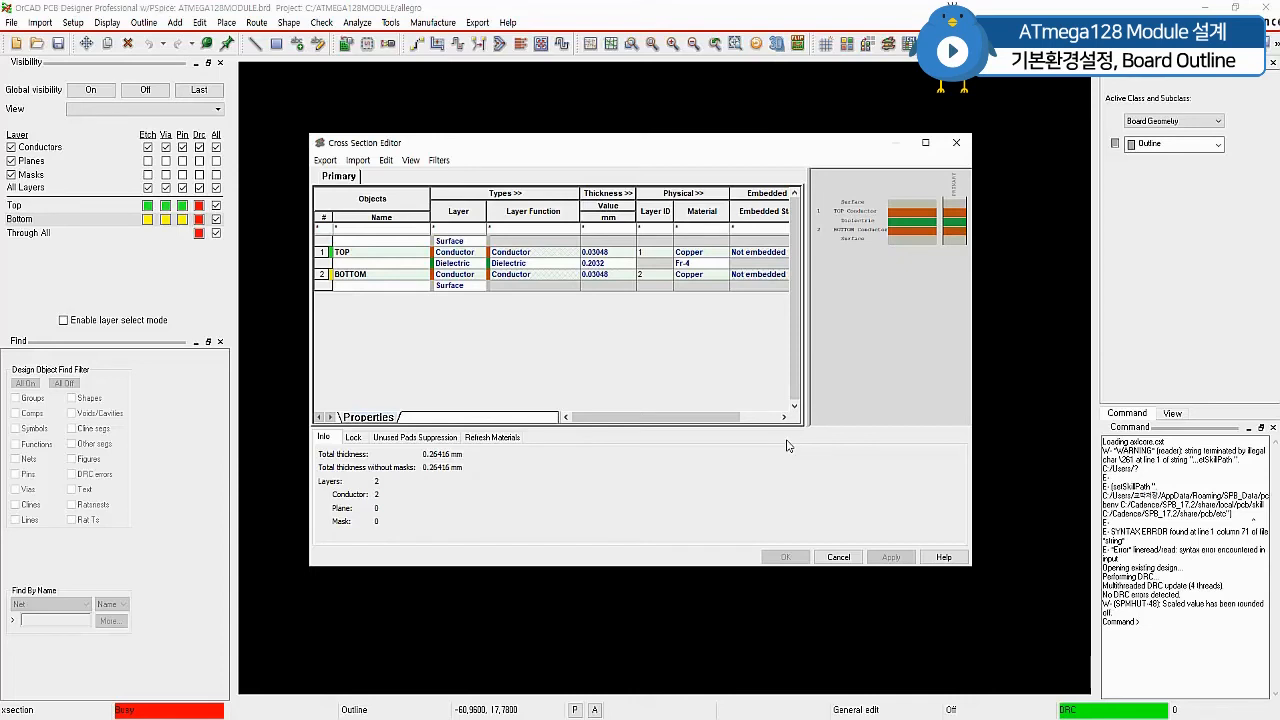
{"action": "left_click", "coordinate": [362, 256]}
{"action": "right_click", "coordinate": [362, 257]}
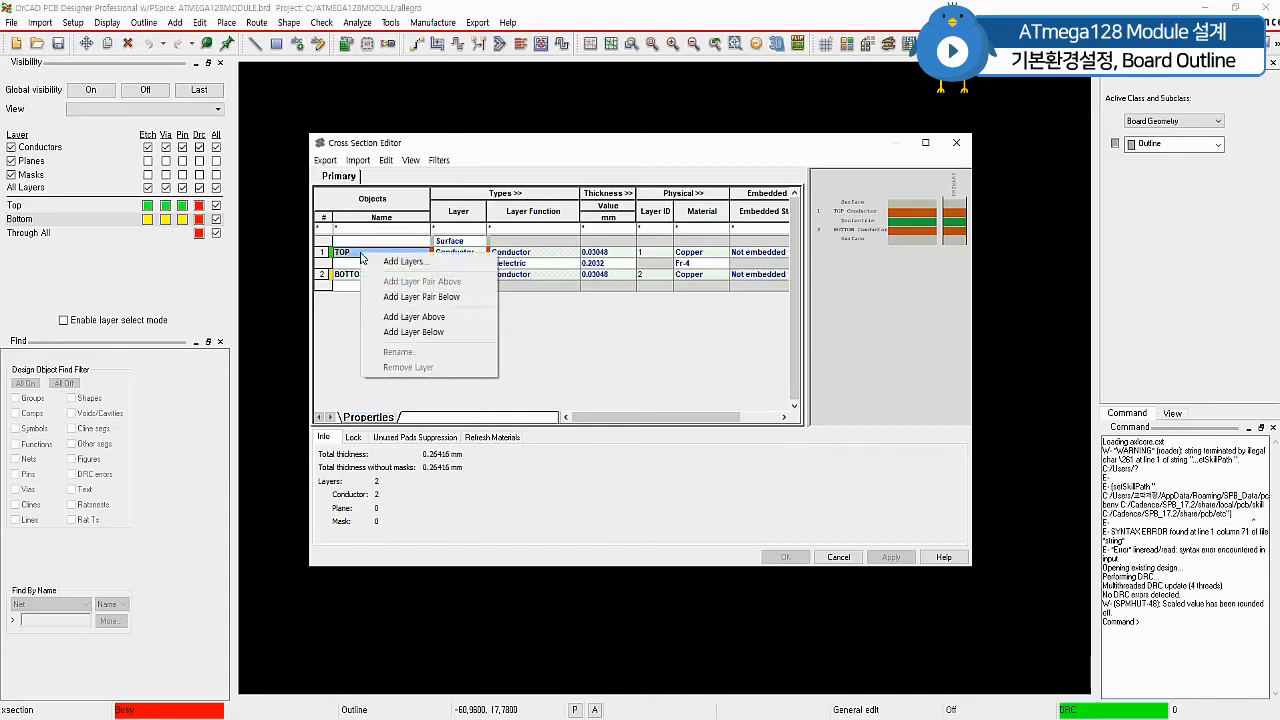
{"action": "left_click", "coordinate": [420, 331]}
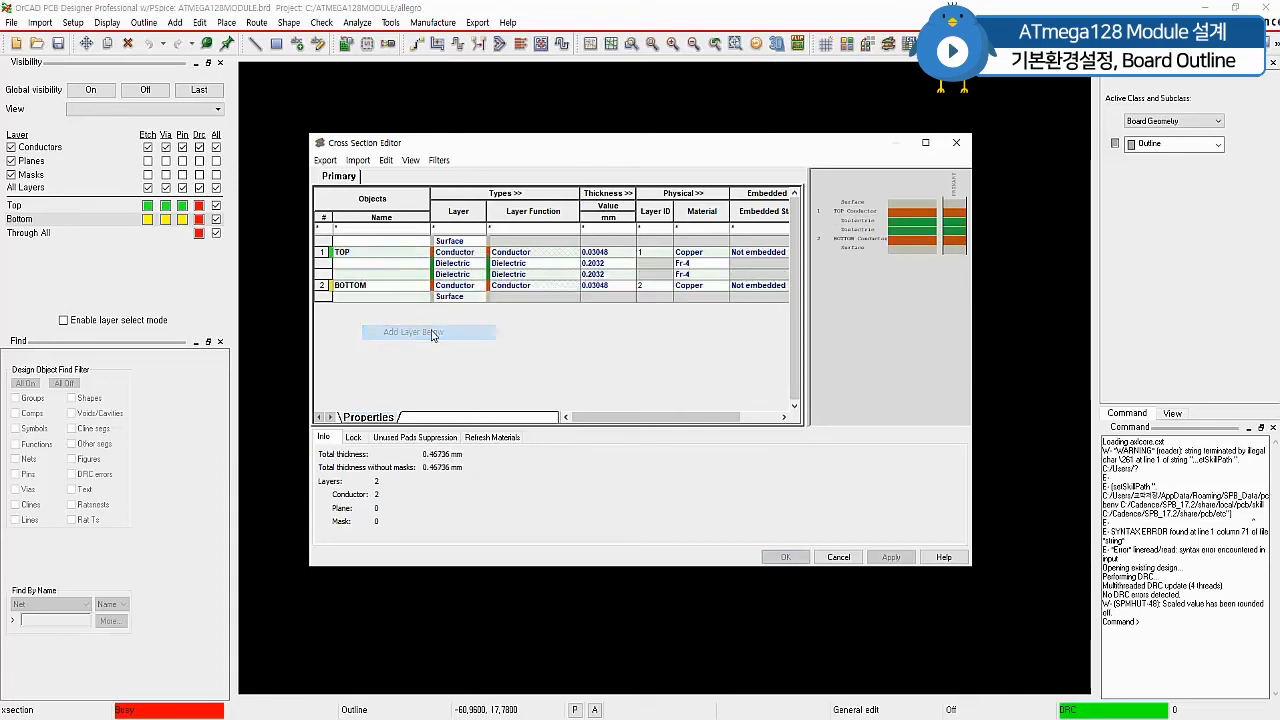
{"action": "left_click", "coordinate": [392, 278]}
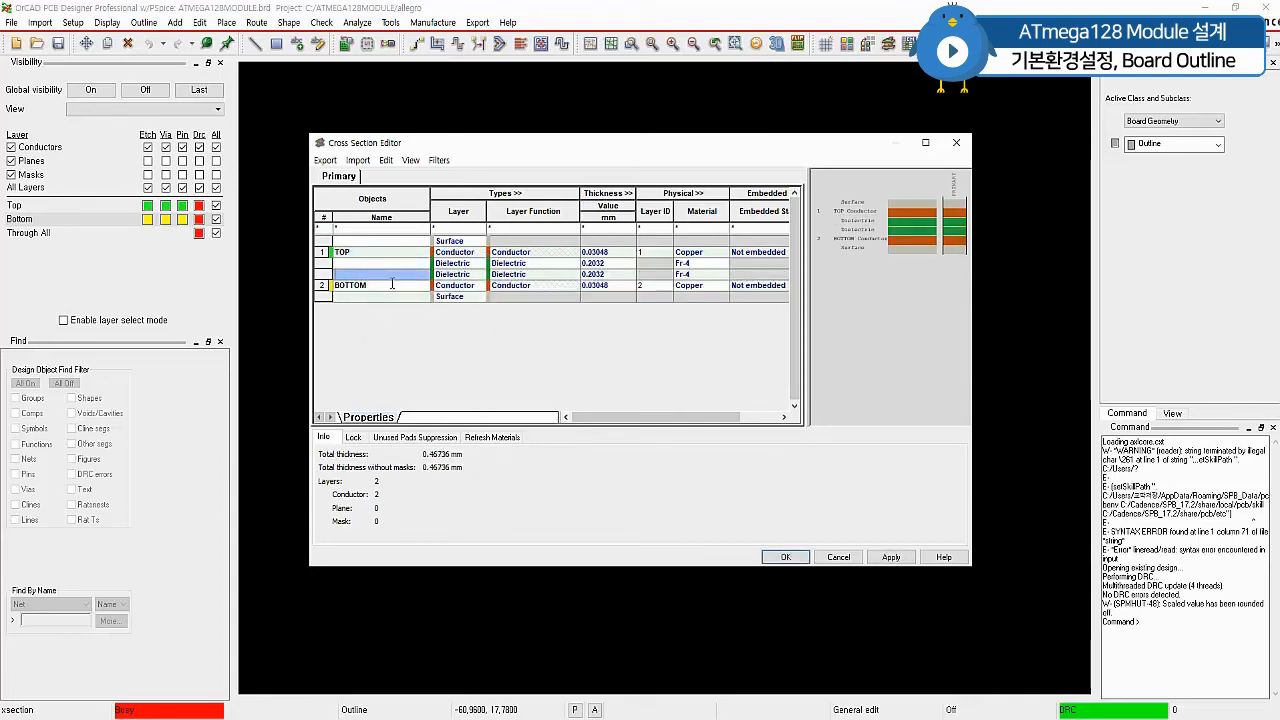
{"action": "type", "text": "GND"}
Add a dielectric layer below GND and set the GND layer type to Plane.
{"action": "left_click", "coordinate": [320, 278]}
{"action": "right_click", "coordinate": [320, 278]}
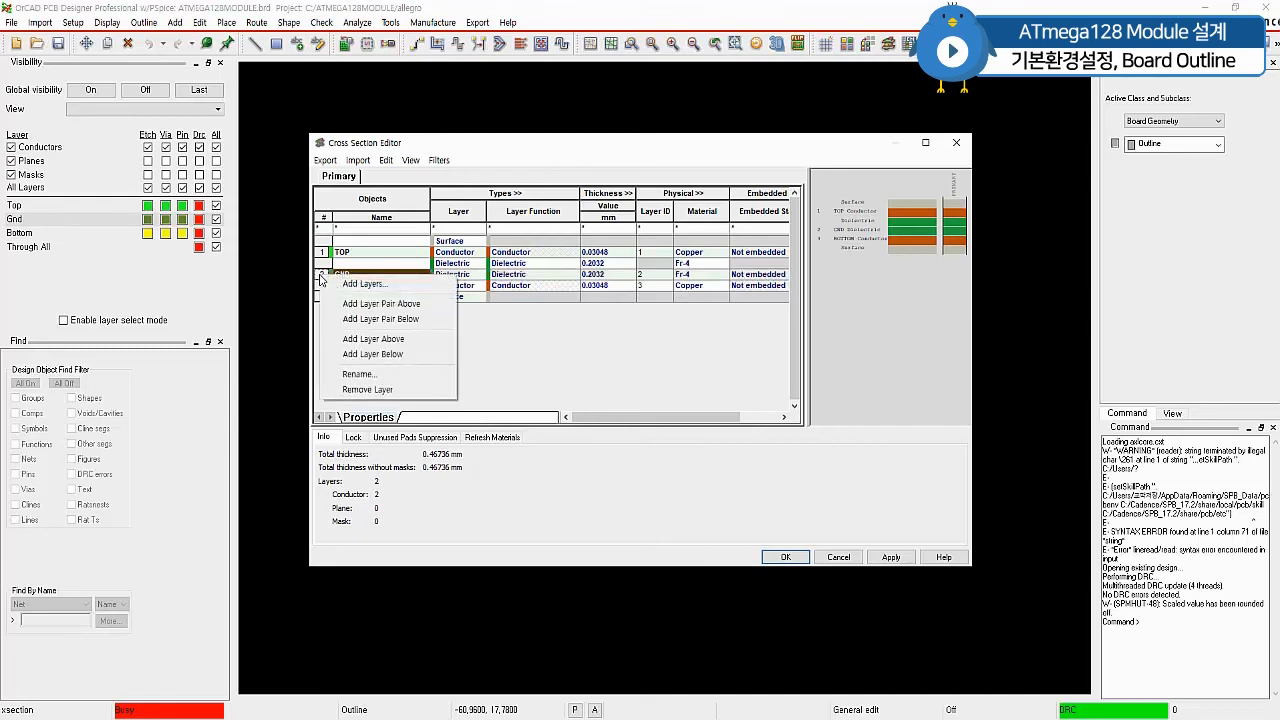
{"action": "left_click", "coordinate": [395, 354]}
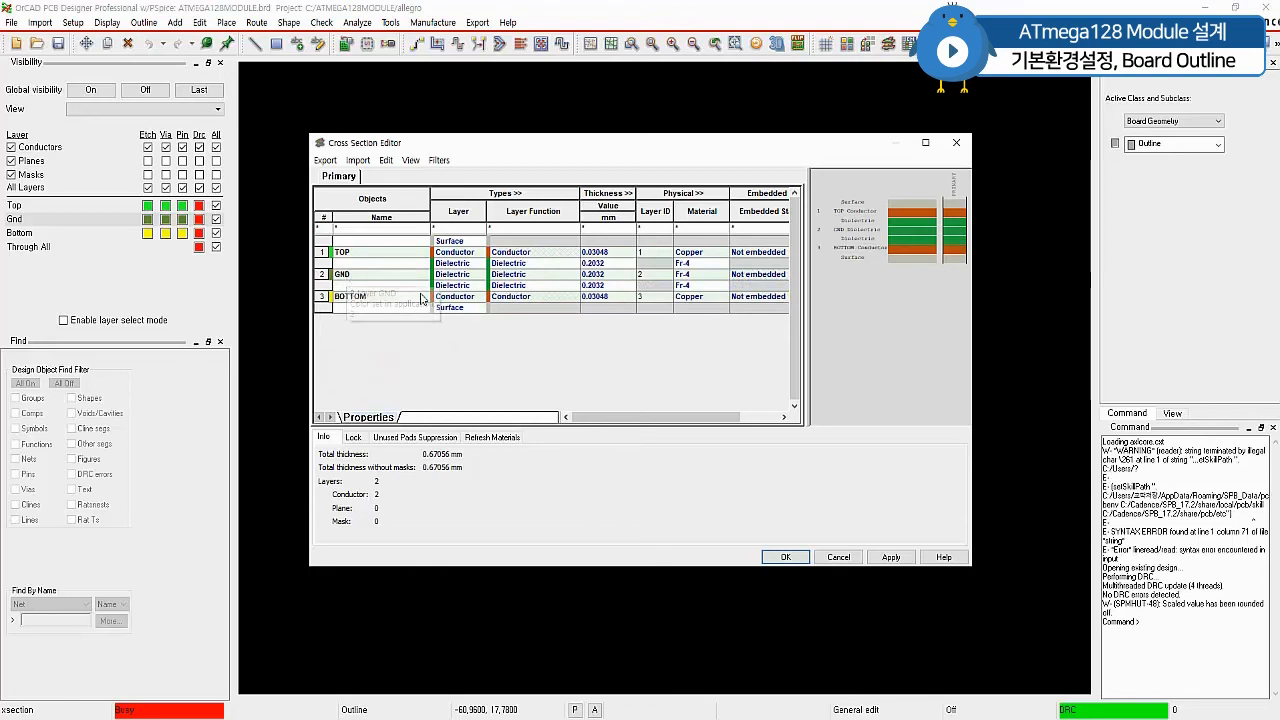
{"action": "left_click", "coordinate": [470, 274]}
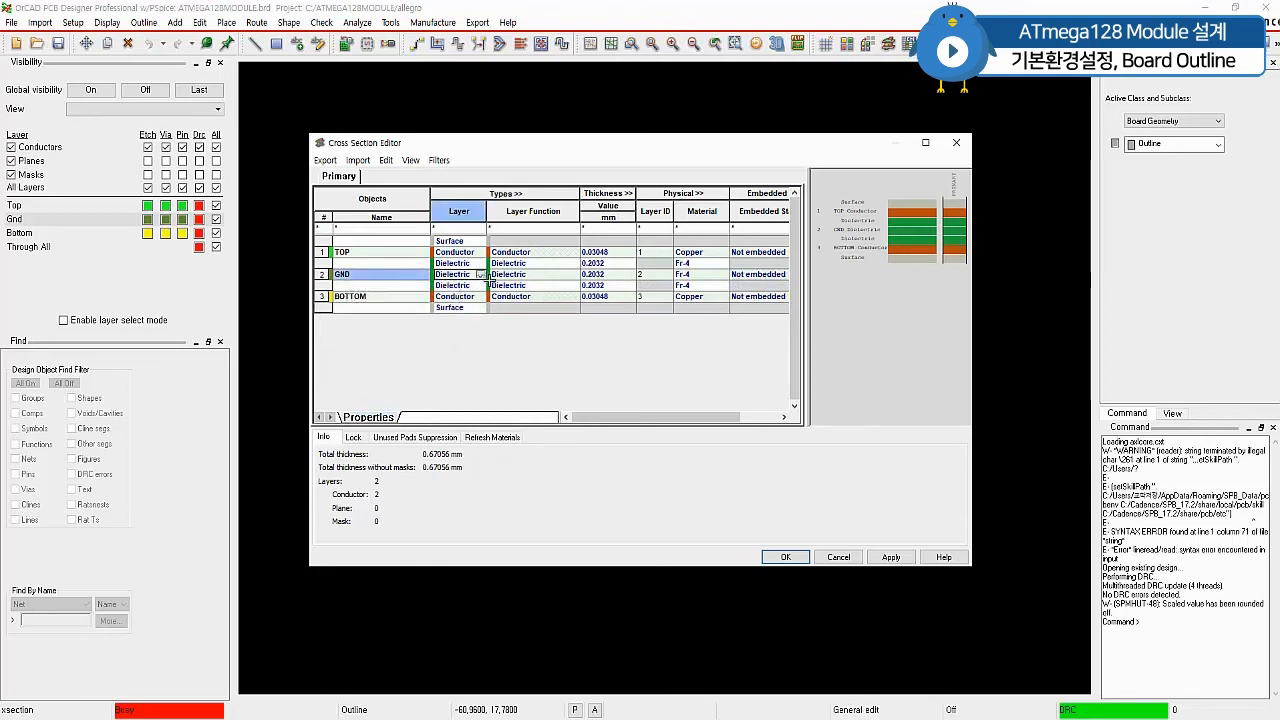
{"action": "left_click", "coordinate": [482, 274]}
{"action": "left_click", "coordinate": [447, 309]}
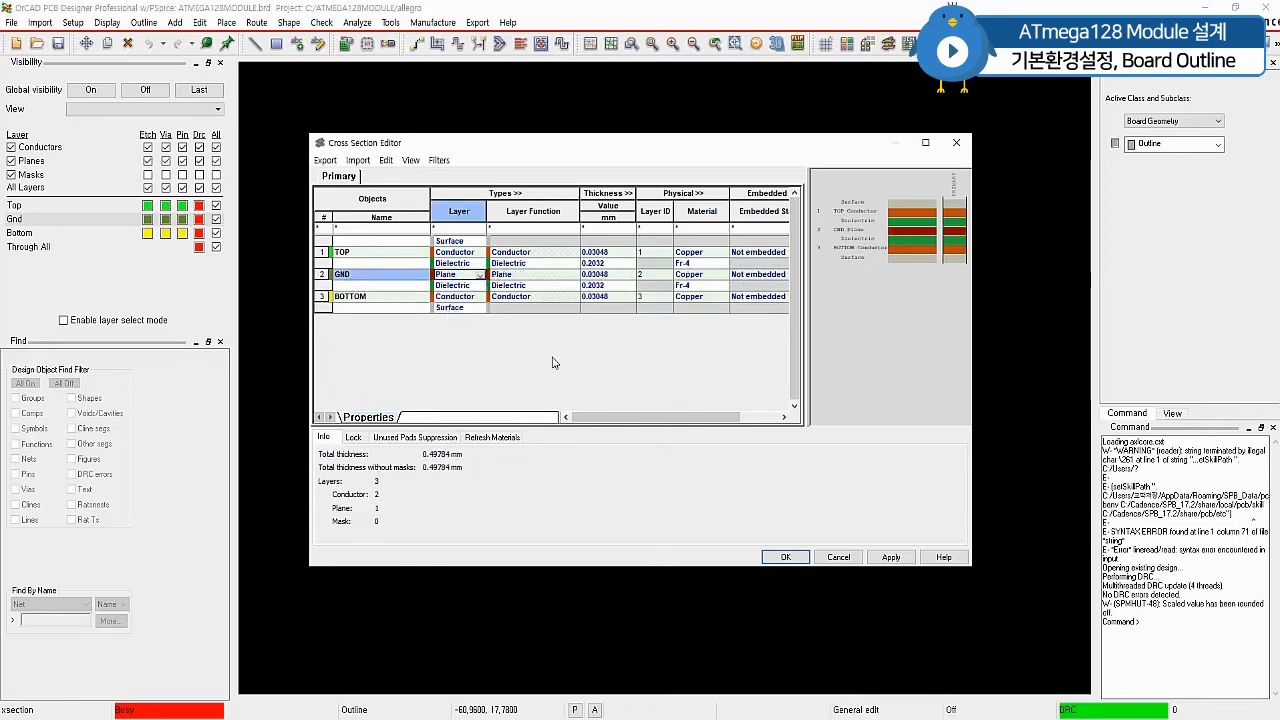
Add two more layers between the lower dielectric and BOTTOM in the cross section.
{"action": "left_click", "coordinate": [389, 287]}
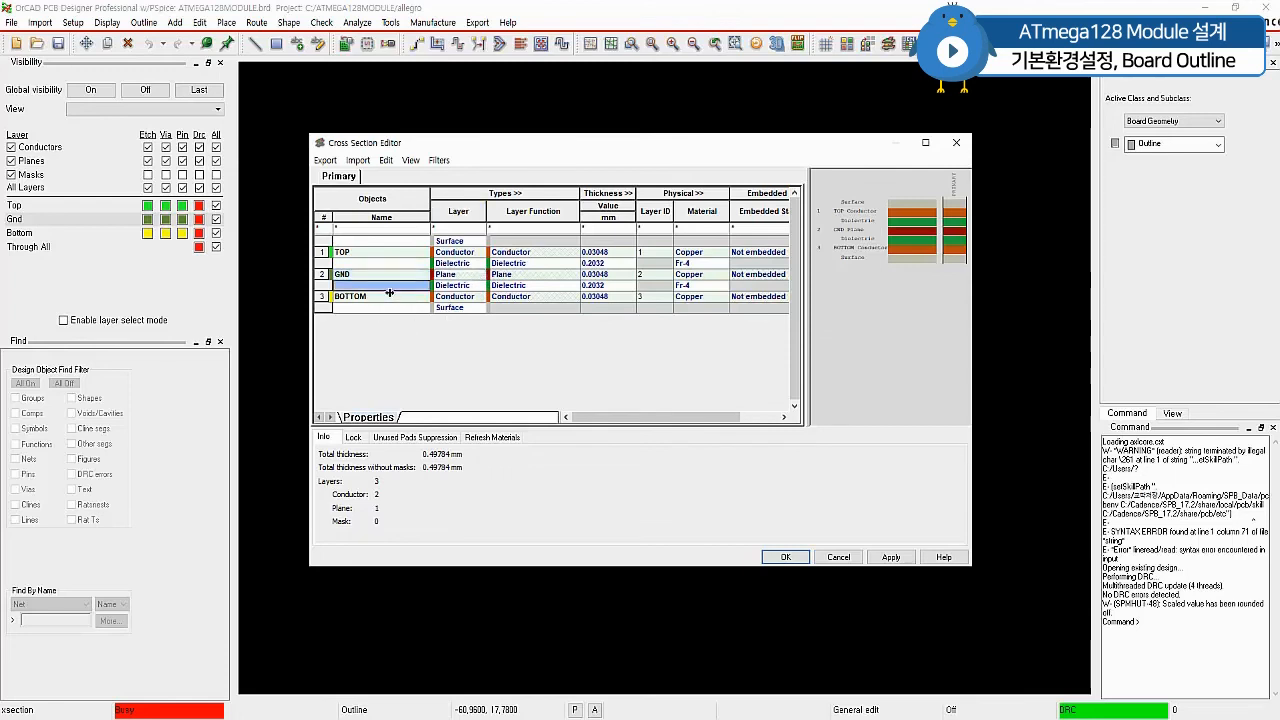
{"action": "left_click", "coordinate": [323, 286]}
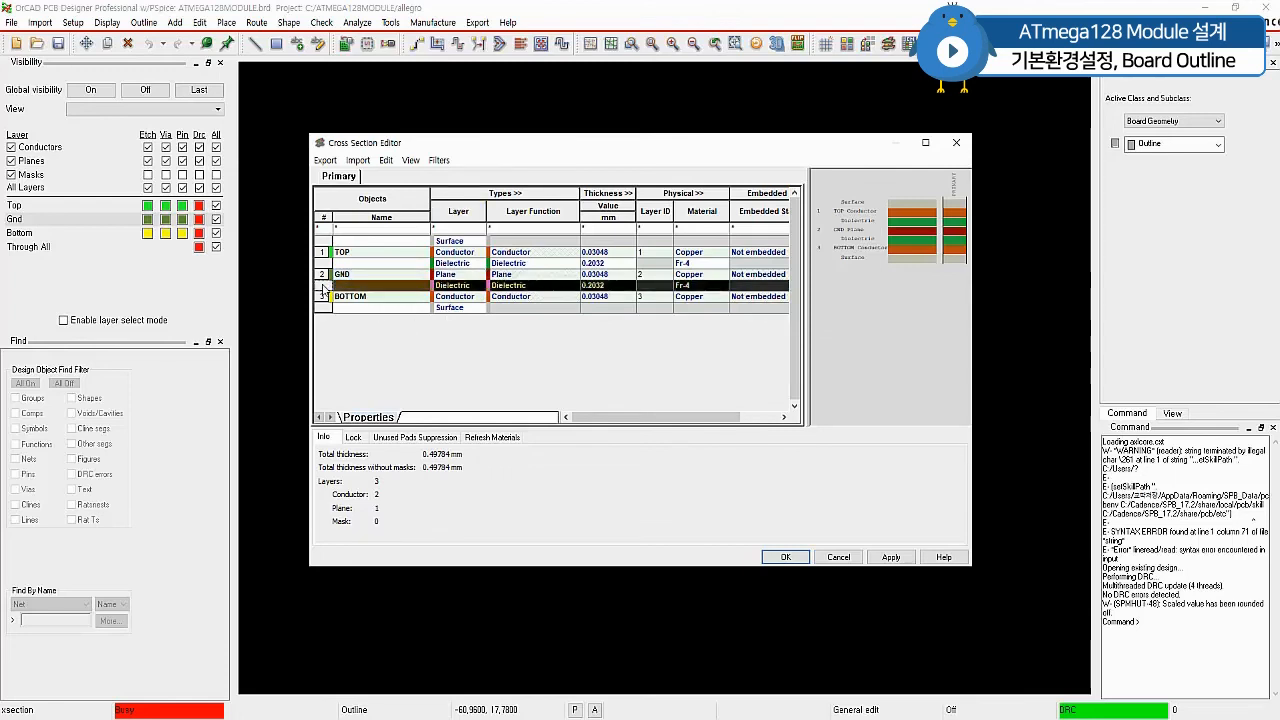
{"action": "right_click", "coordinate": [323, 287]}
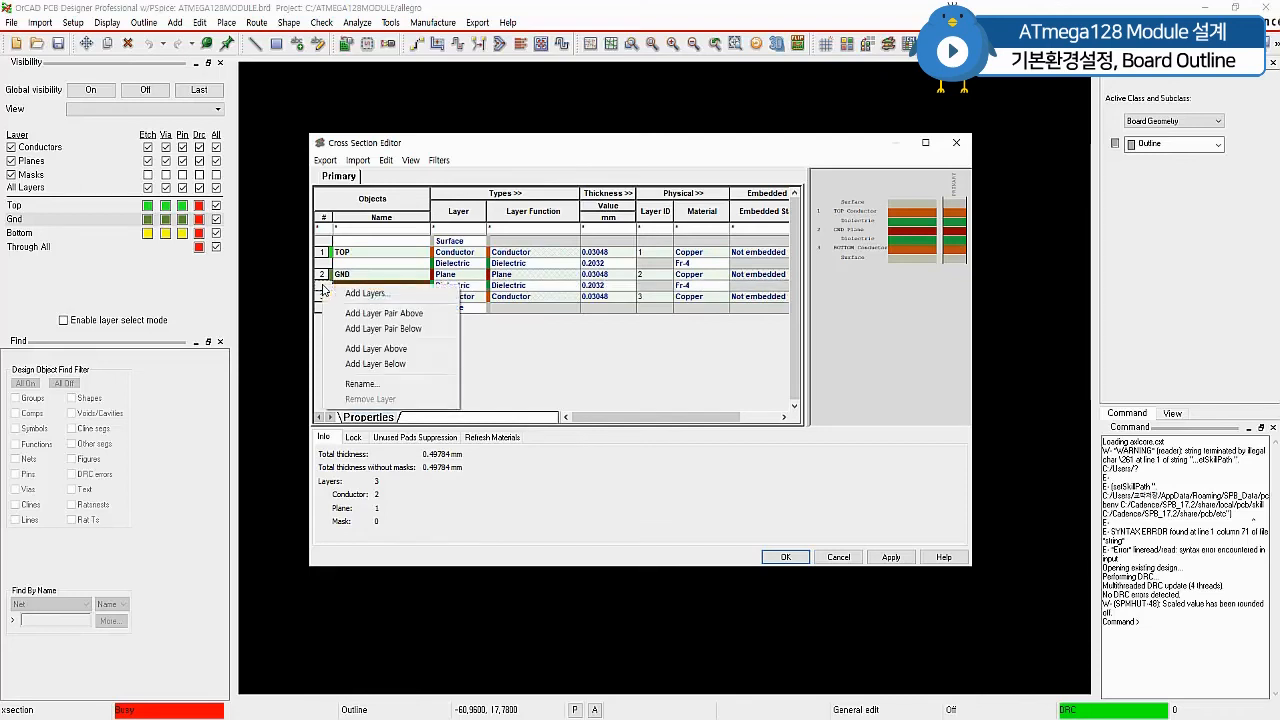
{"action": "left_click", "coordinate": [407, 373]}
{"action": "left_click", "coordinate": [324, 297]}
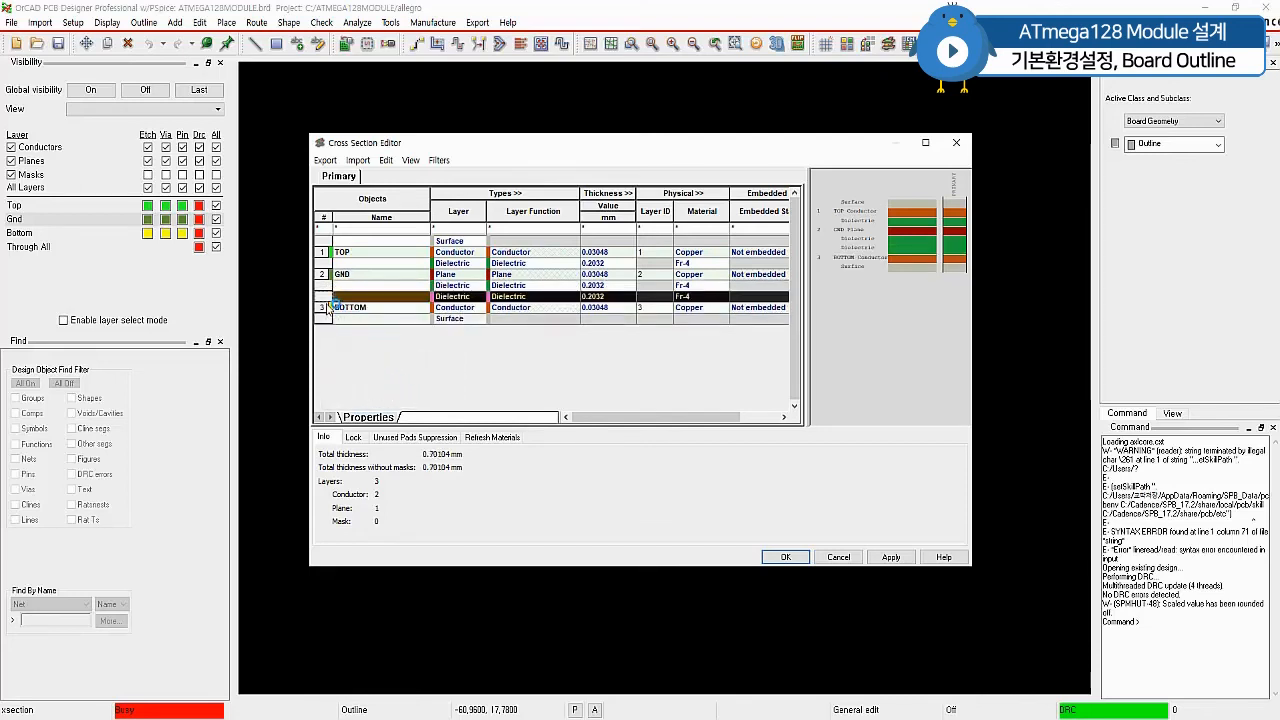
{"action": "right_click", "coordinate": [327, 302]}
{"action": "left_click", "coordinate": [408, 377]}
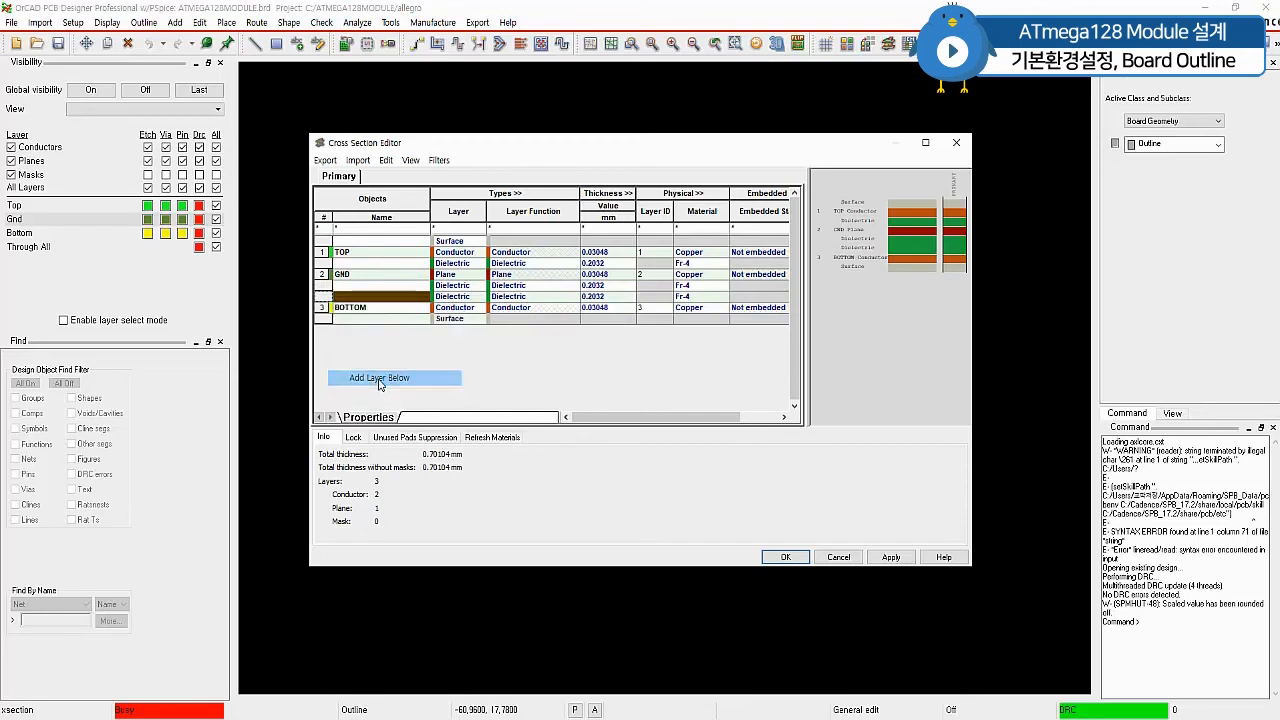
Name the middle of the three dielectric layers below GND VCC and set its type to Plane.
{"action": "left_click", "coordinate": [365, 297]}
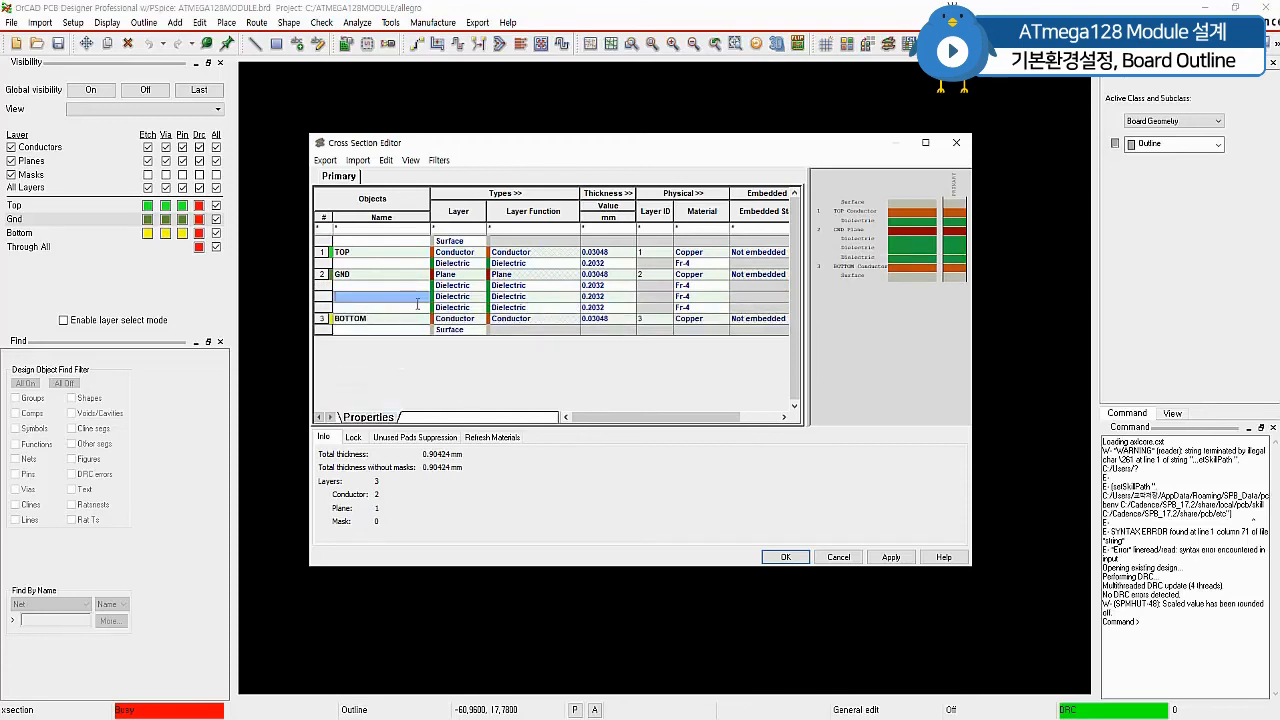
{"action": "type", "text": "VCC"}
{"action": "left_click", "coordinate": [468, 300]}
{"action": "left_click", "coordinate": [481, 298]}
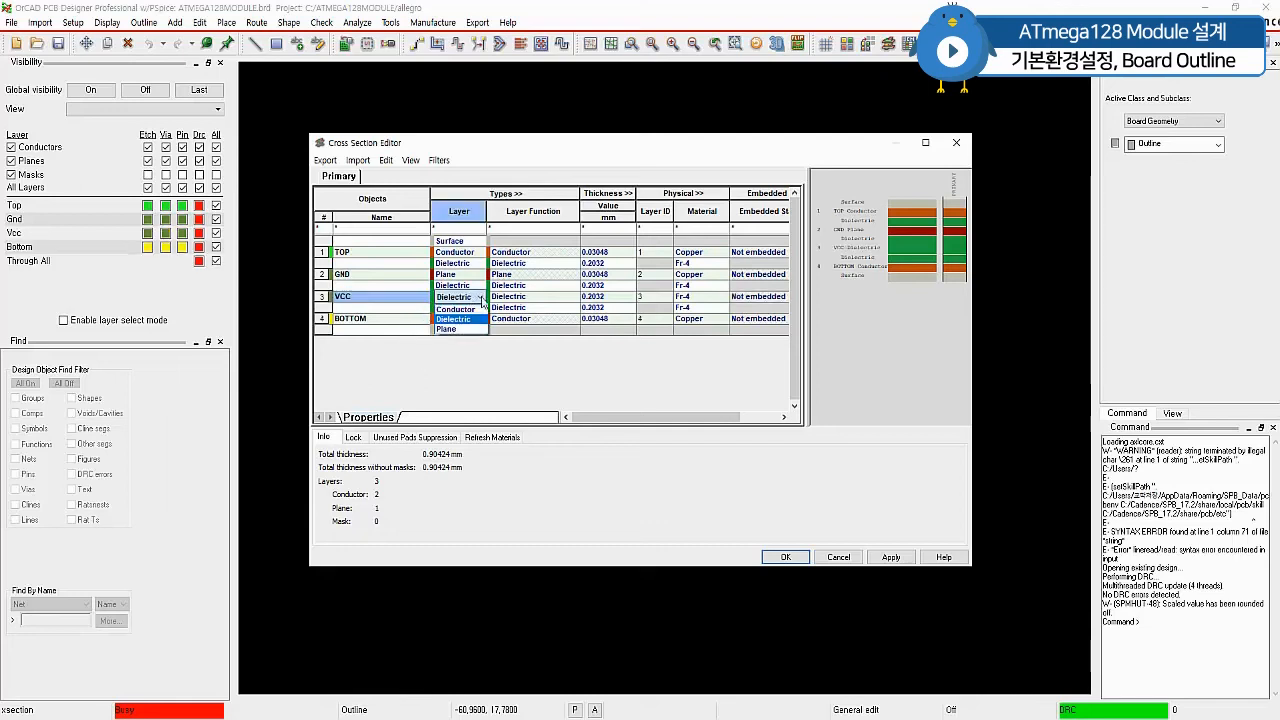
{"action": "left_click", "coordinate": [455, 328]}
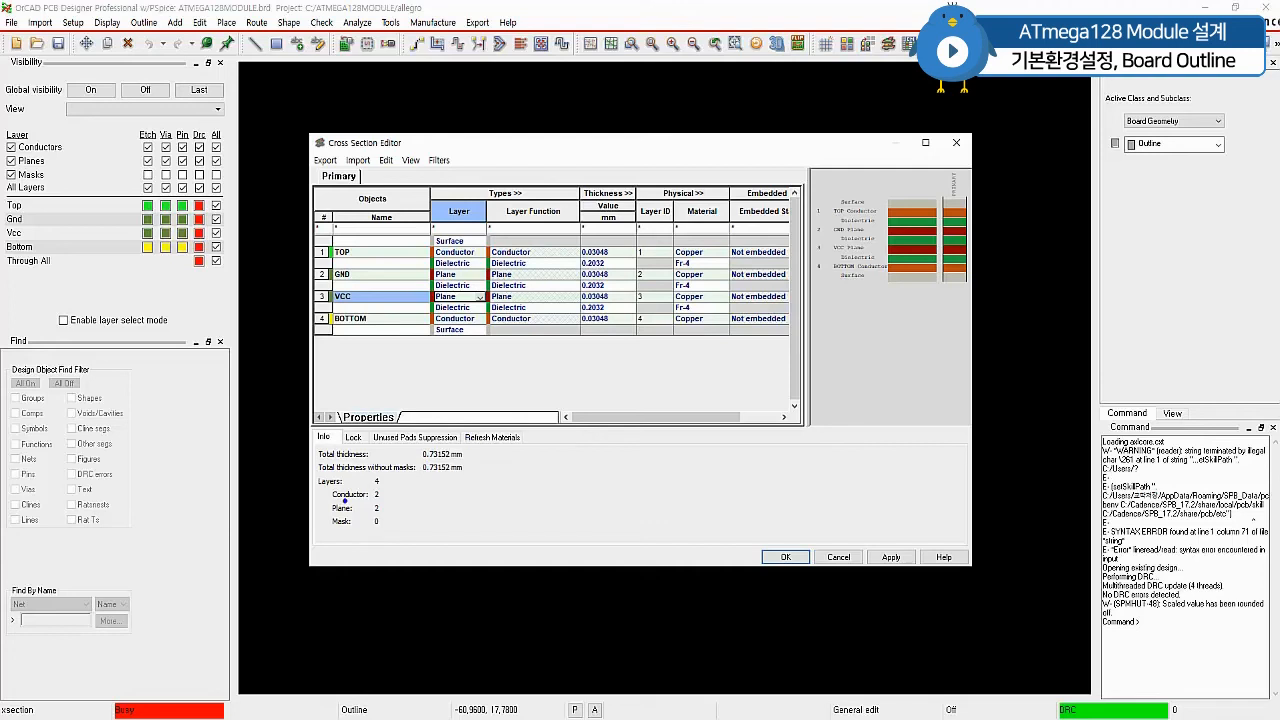
Cancel the cross section editing and discard all layer changes.
{"action": "mouse_move", "coordinate": [320, 489]}
{"action": "left_mouse_down"}
{"action": "mouse_move", "coordinate": [389, 489]}
{"action": "mouse_move", "coordinate": [366, 503]}
{"action": "mouse_move", "coordinate": [383, 503]}
{"action": "mouse_move", "coordinate": [370, 519]}
{"action": "mouse_move", "coordinate": [385, 519]}
{"action": "left_mouse_up"}
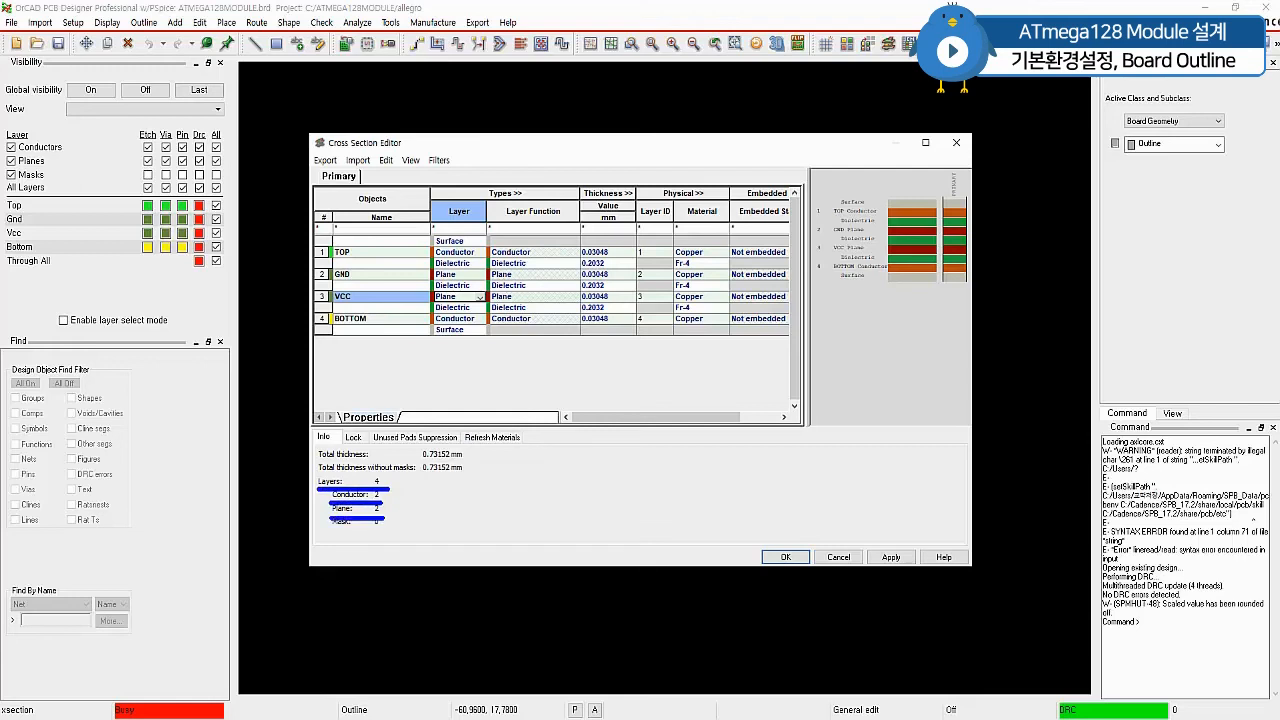
{"action": "mouse_move", "coordinate": [340, 240]}
{"action": "left_mouse_down"}
{"action": "mouse_move", "coordinate": [315, 312]}
{"action": "mouse_move", "coordinate": [430, 330]}
{"action": "mouse_move", "coordinate": [432, 240]}
{"action": "left_mouse_up"}
{"action": "left_click_drag", "start_coordinate": [432, 330], "coordinate": [792, 339]}
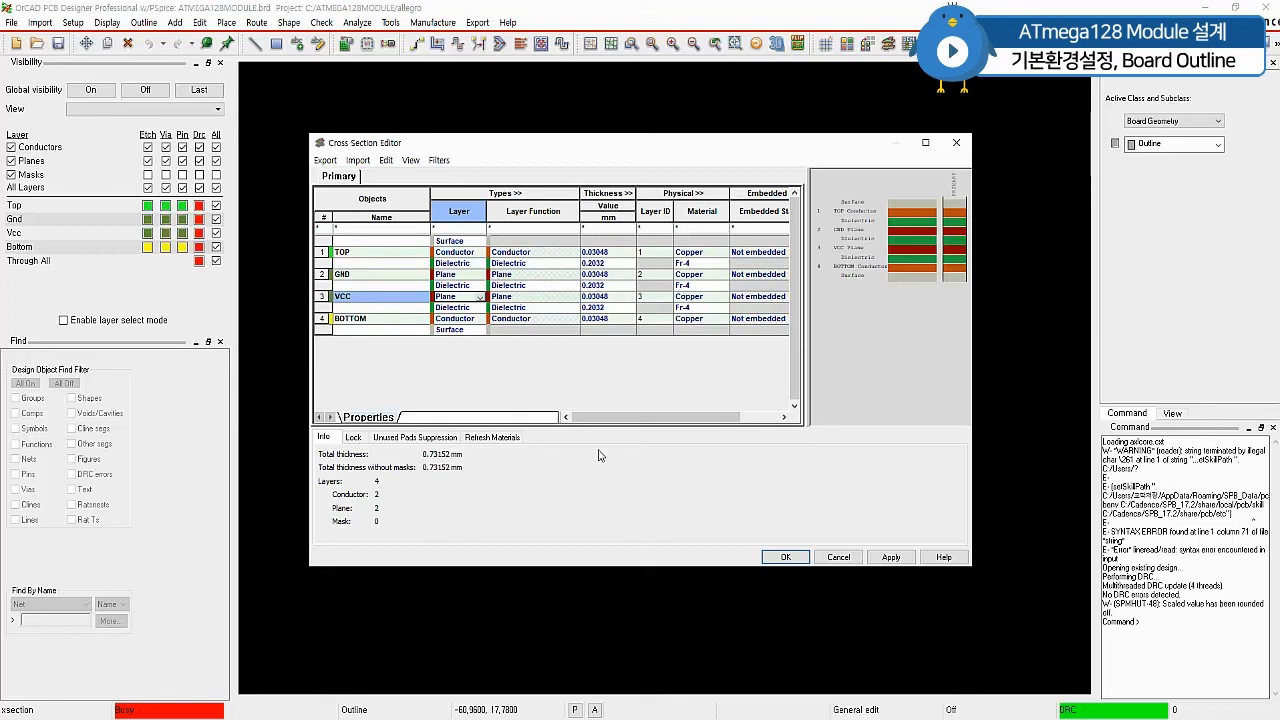
{"action": "left_click", "coordinate": [840, 558]}
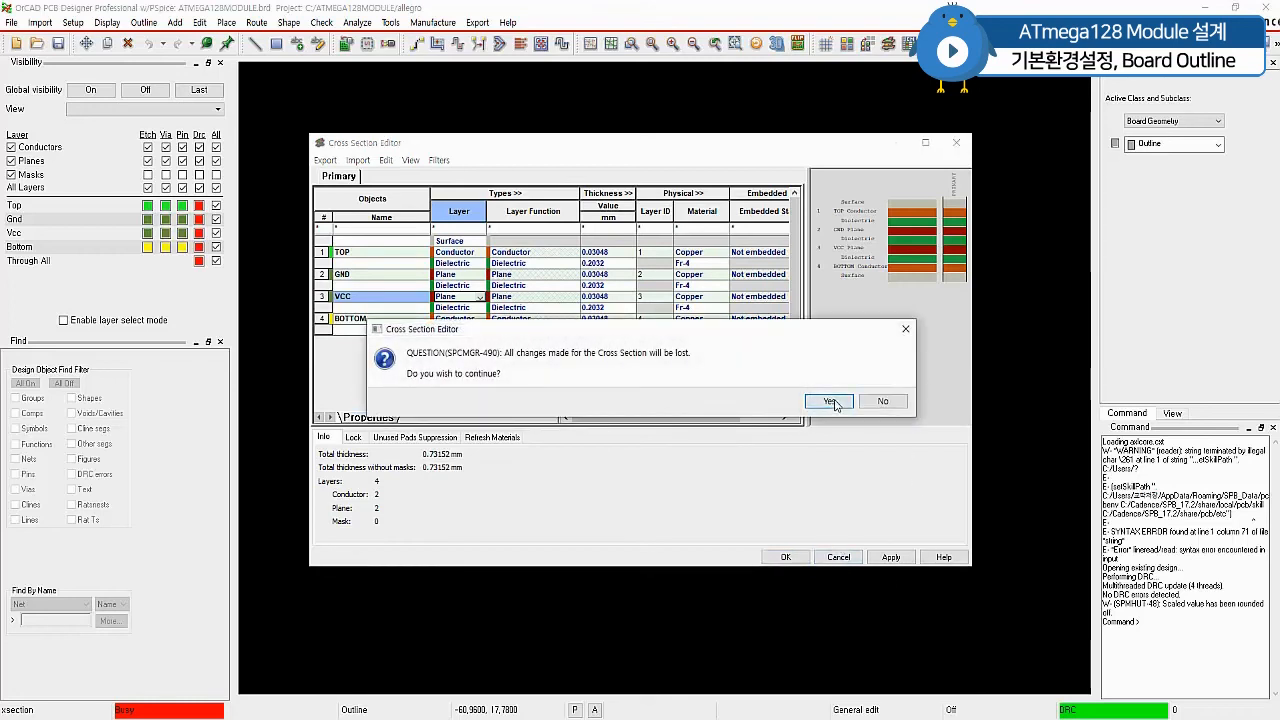
{"action": "left_click", "coordinate": [838, 408]}
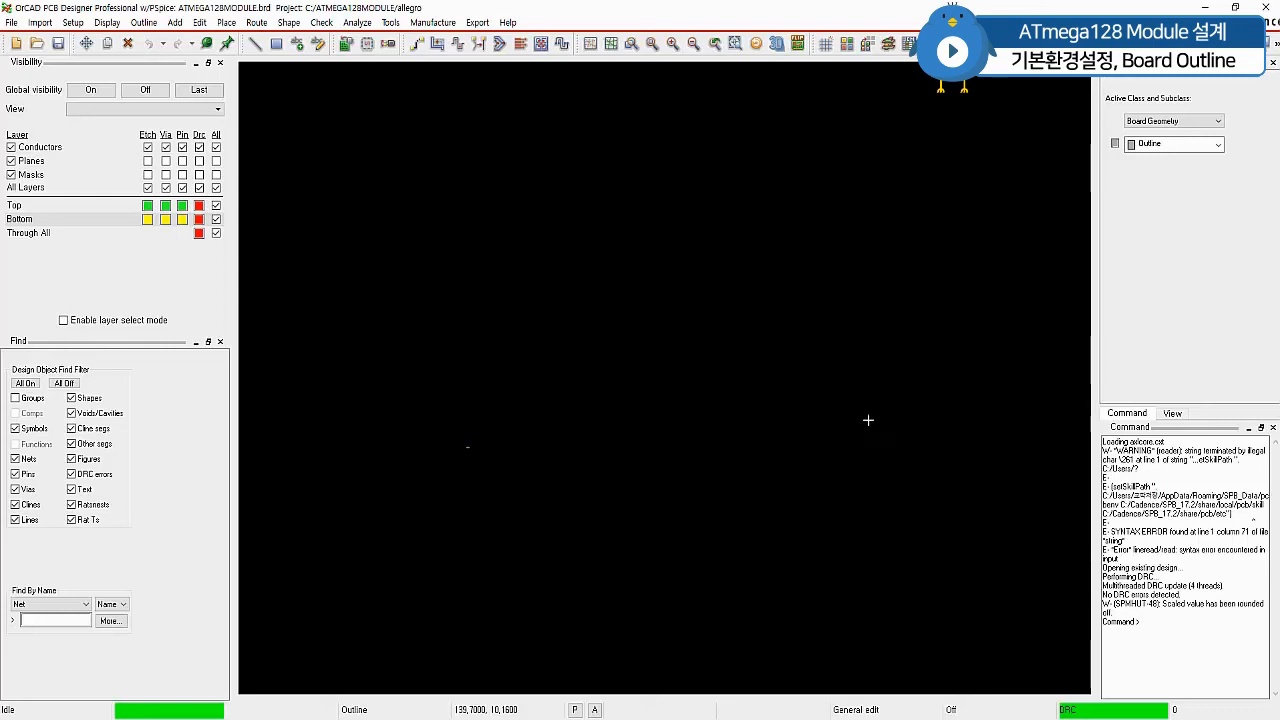
Start creating the design outline with a design edge clearance of 0.5 mm.
{"action": "left_click", "coordinate": [144, 22]}
{"action": "left_click", "coordinate": [177, 40]}
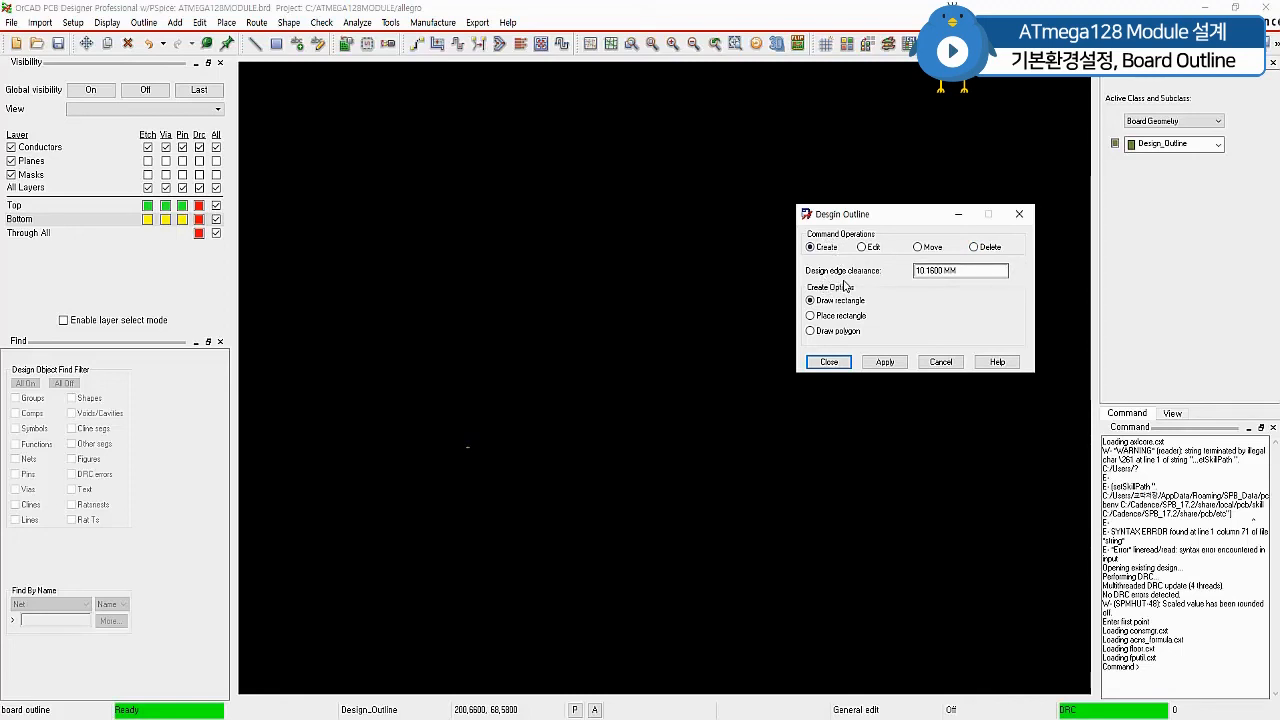
{"action": "double_click", "coordinate": [968, 277]}
{"action": "type", "text": "0.5"}
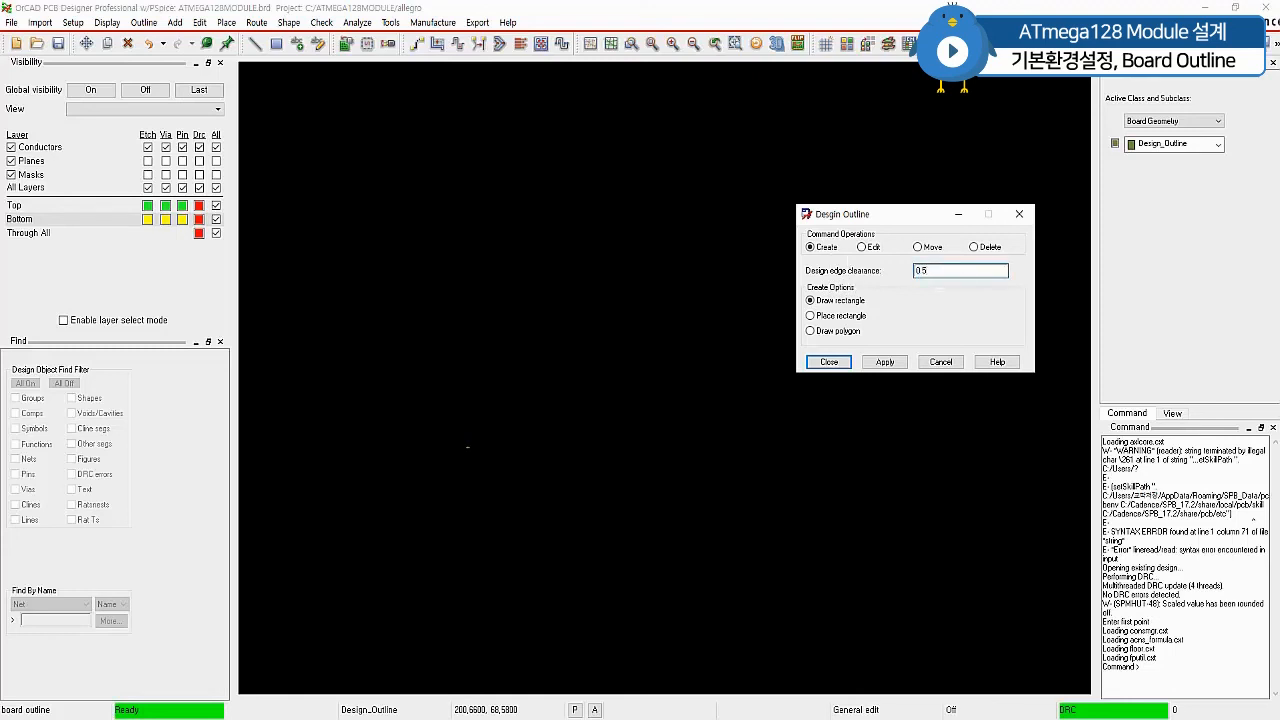
{"action": "key", "text": "Tab"}
Place a rectangular board outline 50 mm wide and 50 mm high at the origin (x 0 0) and finish the outline command.
{"action": "left_click", "coordinate": [811, 316]}
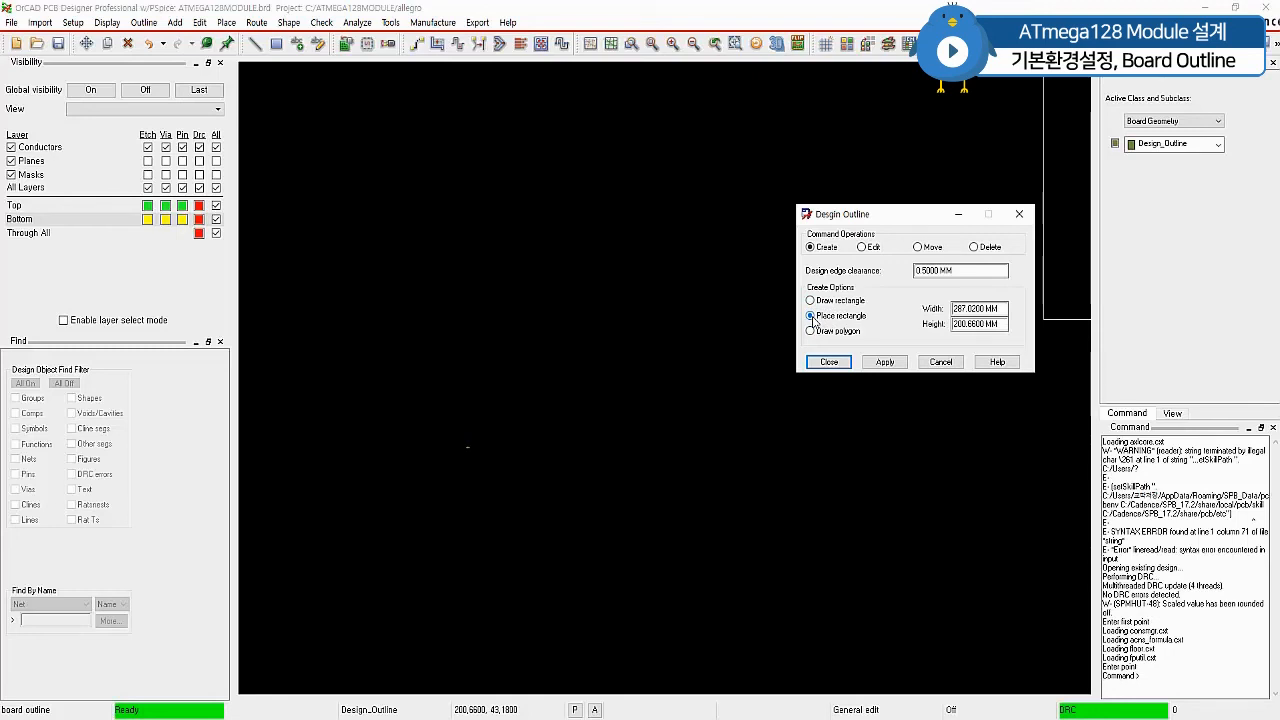
{"action": "left_click_drag", "start_coordinate": [1002, 309], "coordinate": [952, 309]}
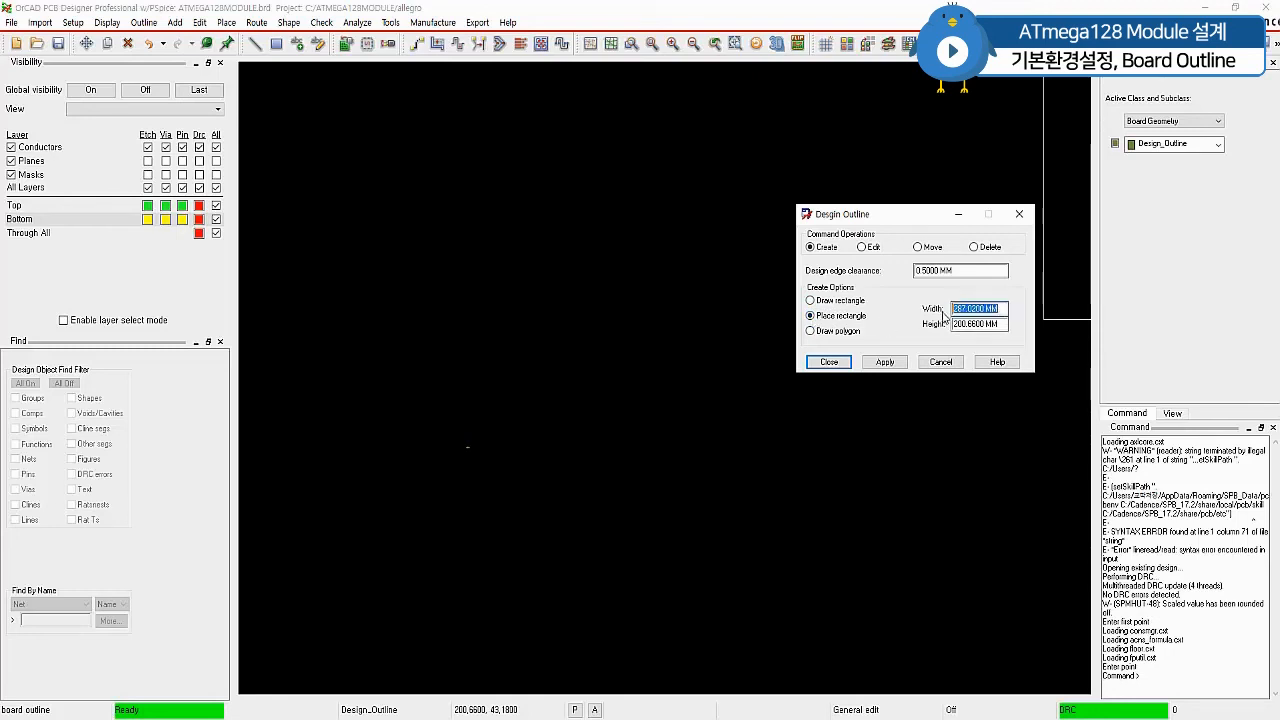
{"action": "type", "text": "50"}
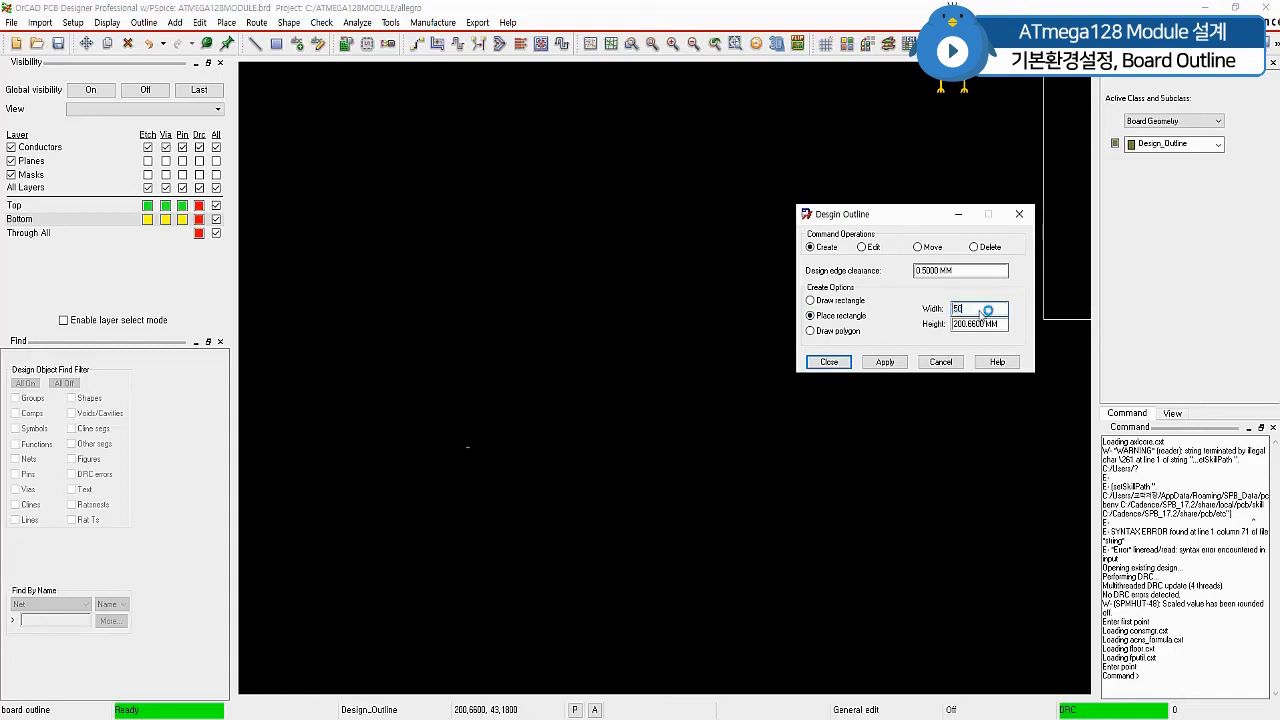
{"action": "key", "text": "Return"}
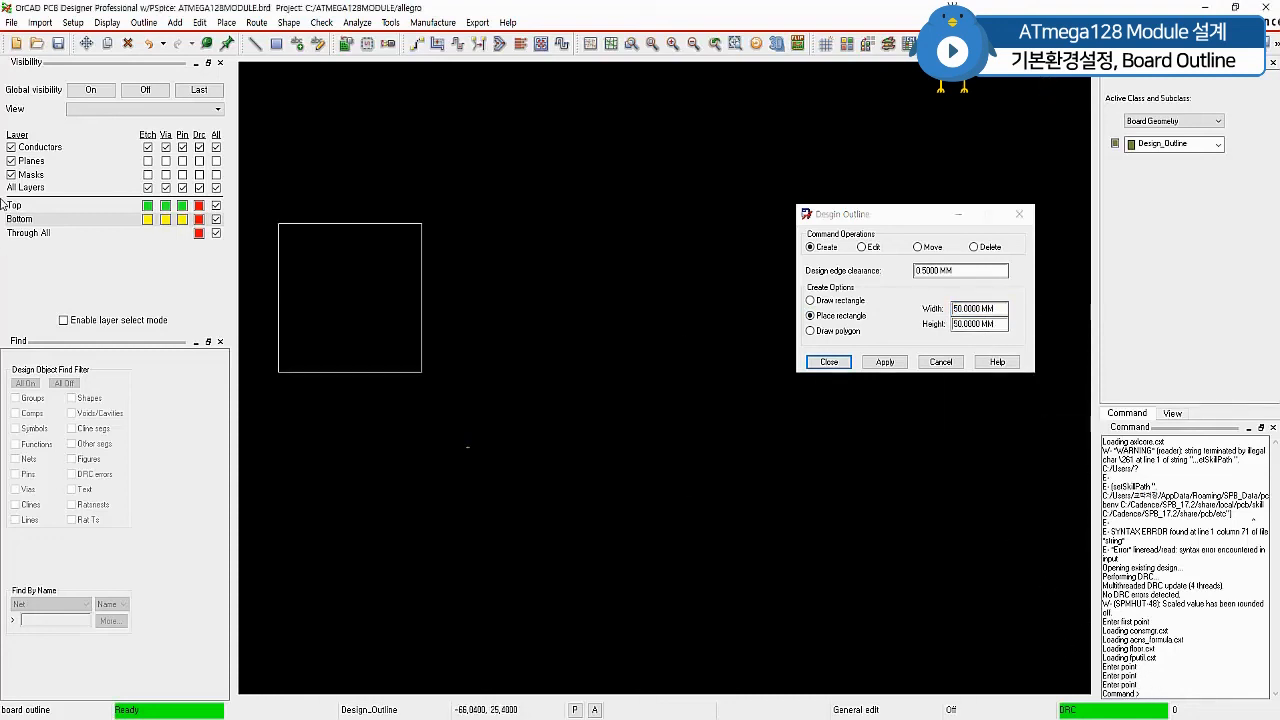
{"action": "type", "text": "x 0 0"}
{"action": "key", "text": "Return"}
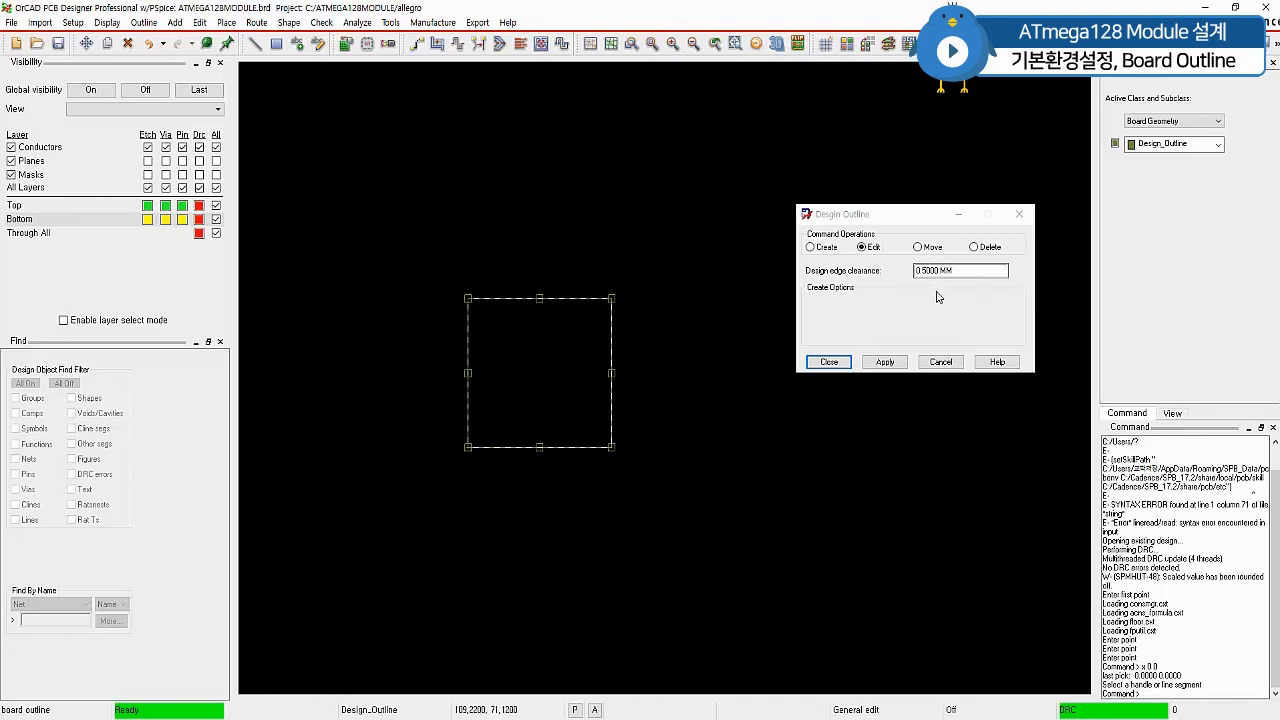
{"action": "left_click", "coordinate": [842, 363]}
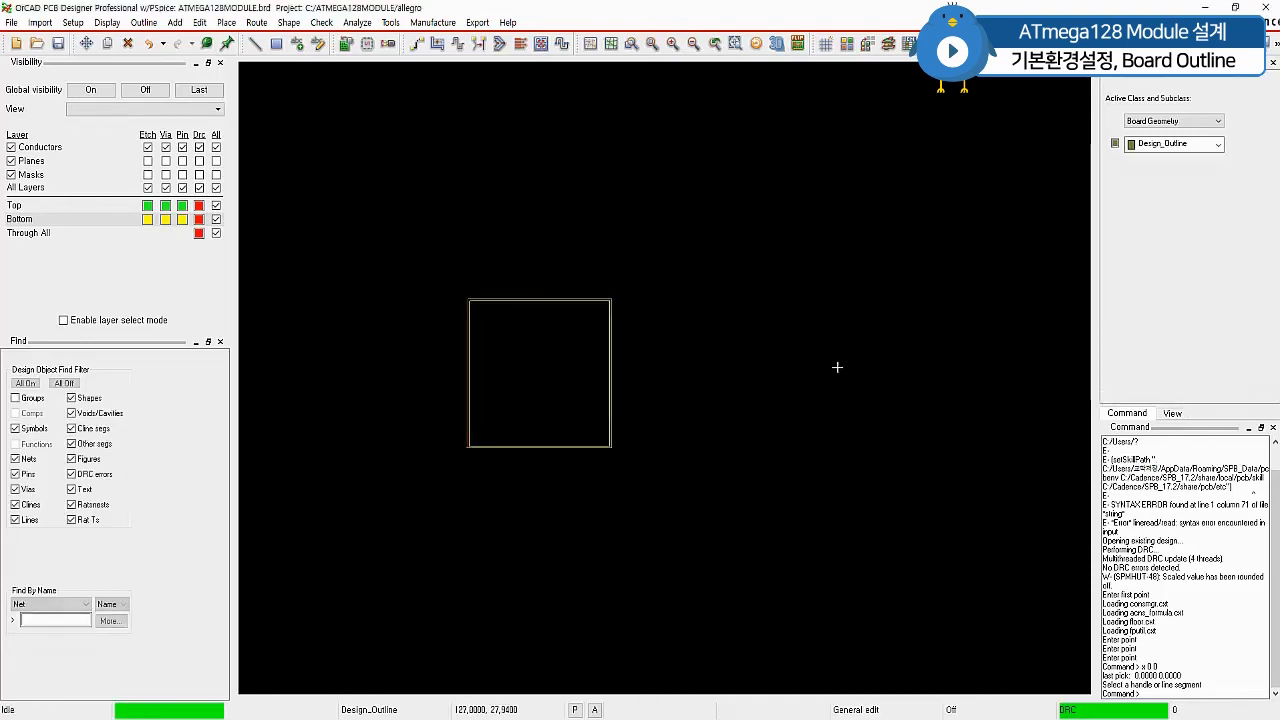
{"action": "left_click", "coordinate": [477, 452]}
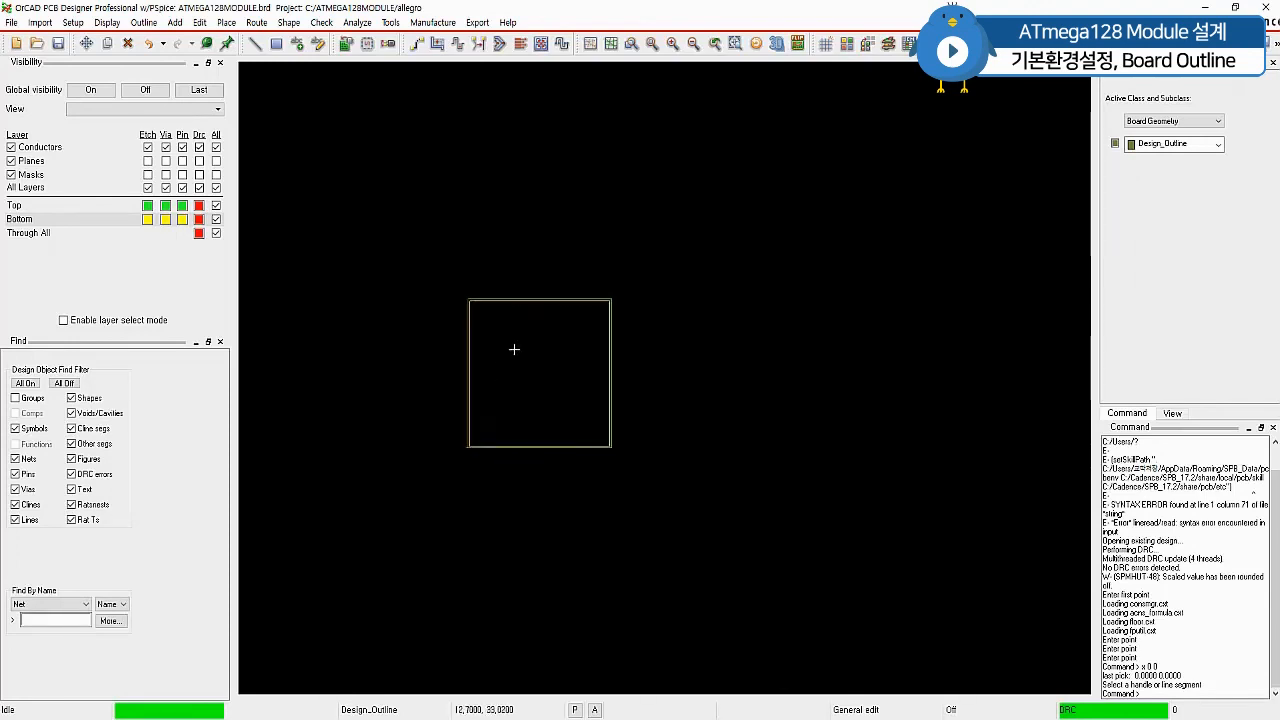
{"action": "scroll", "coordinate": [523, 294], "scroll_direction": "up", "scroll_amount": 3}
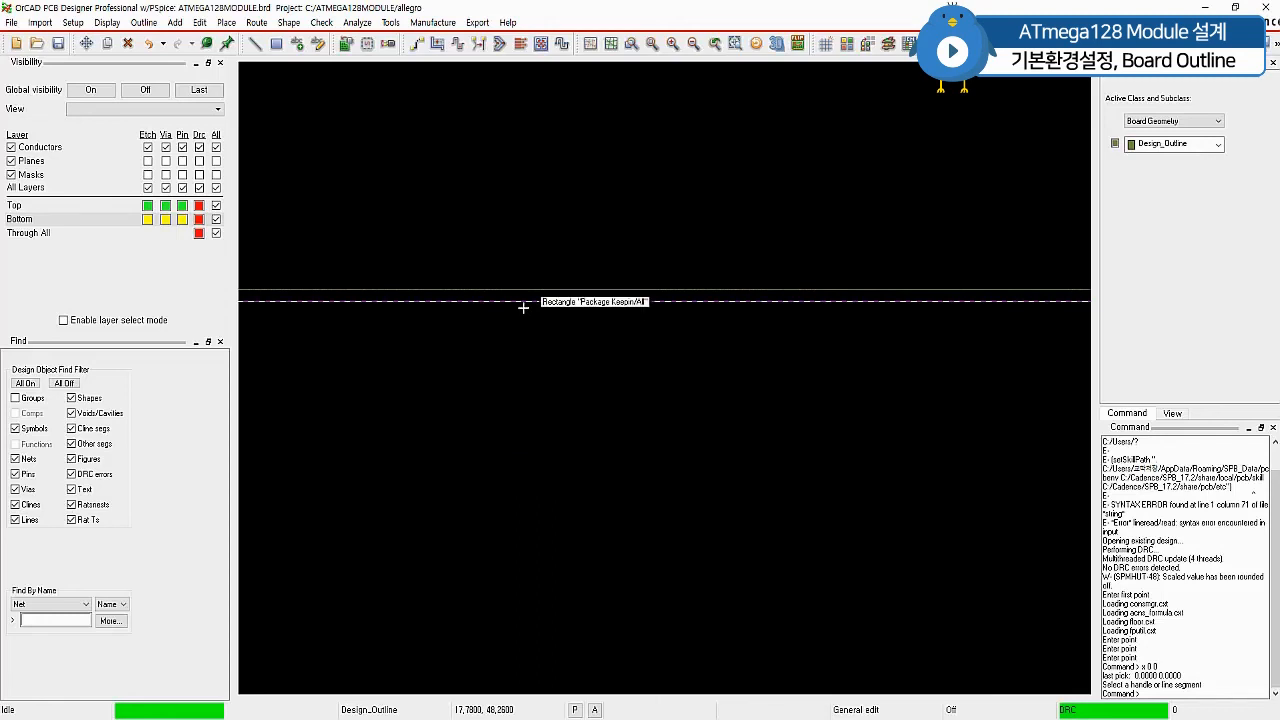